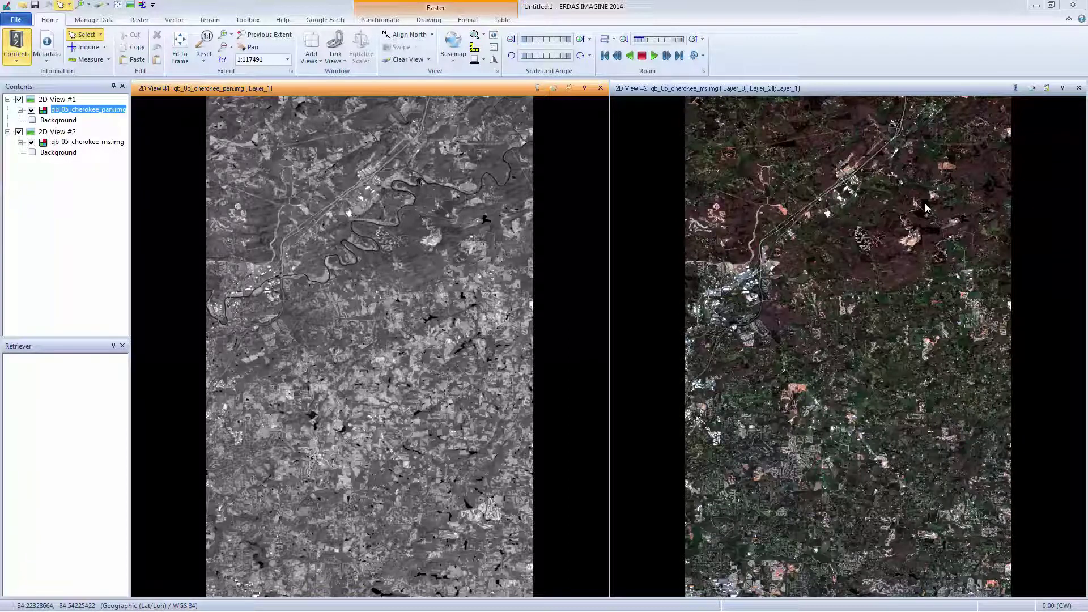
- Sync the pan and multispectral views and box-zoom both onto the curving residential subdivision
left_click(1048, 92)
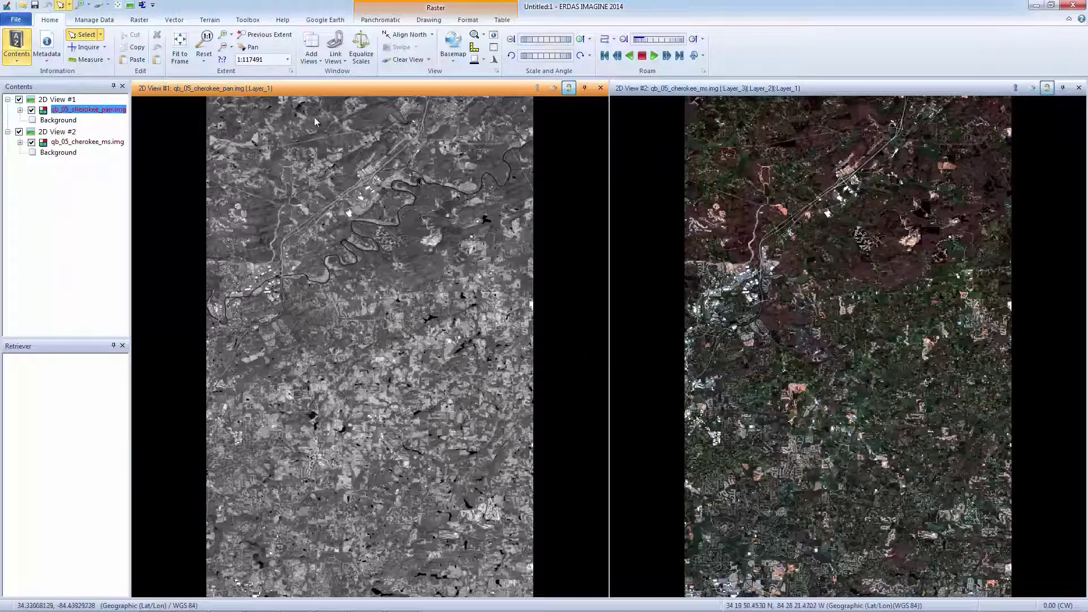
left_click(79, 7)
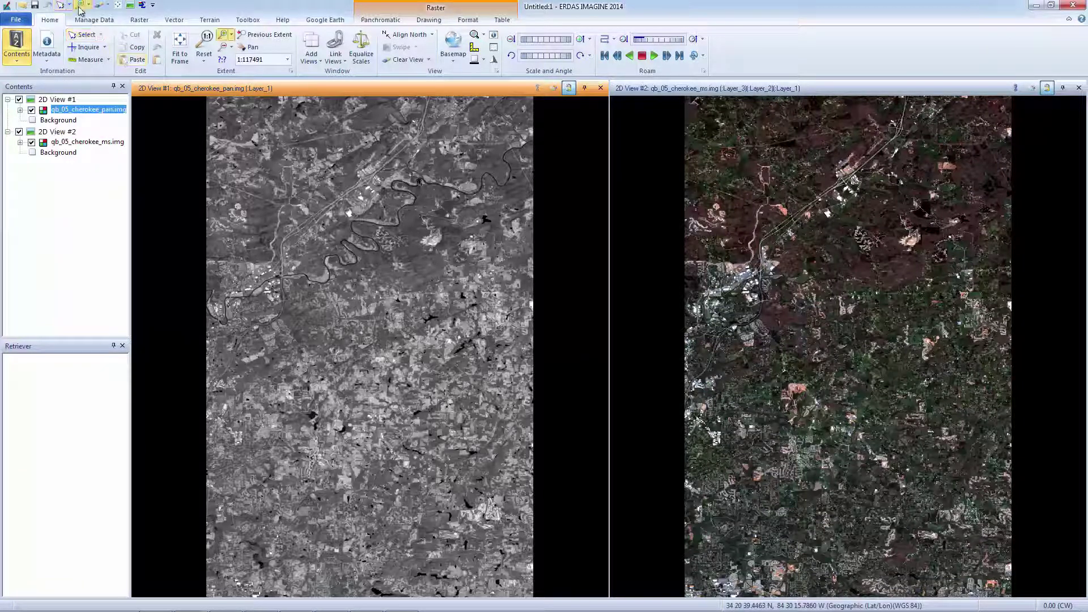
left_click_drag(272, 364, 413, 490)
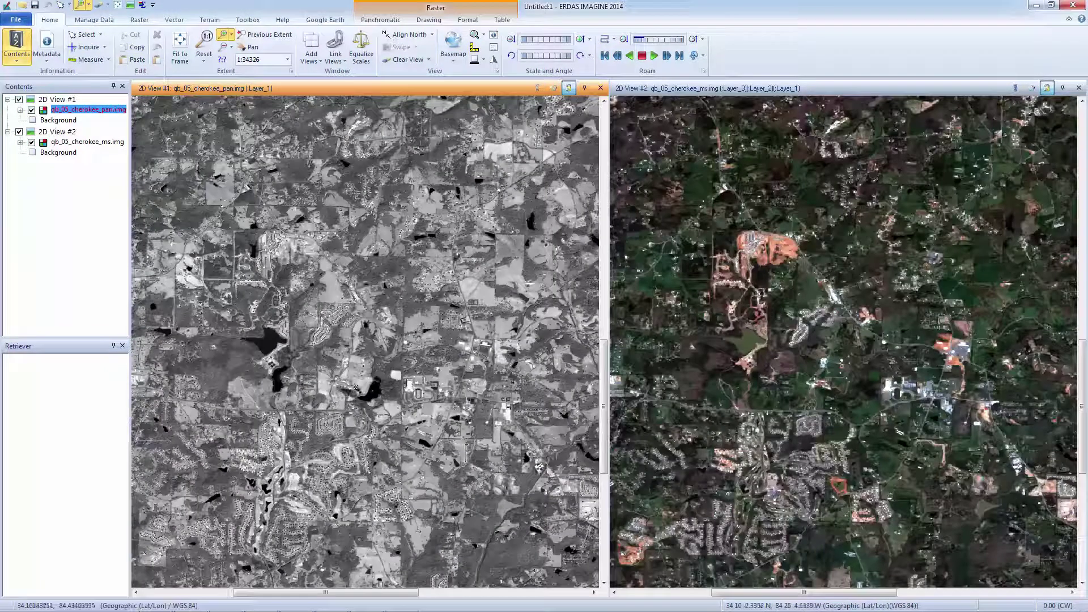
left_click_drag(289, 276, 392, 378)
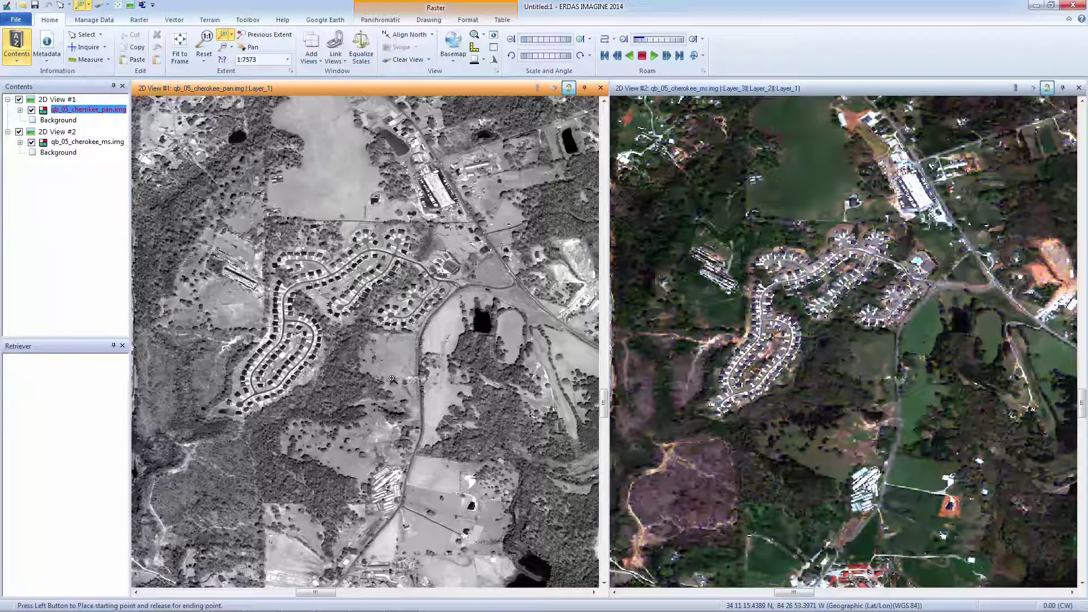
- Fit both views to frame, start a new Spatial Model Editor, and close the empty 2D View
left_click(179, 56)
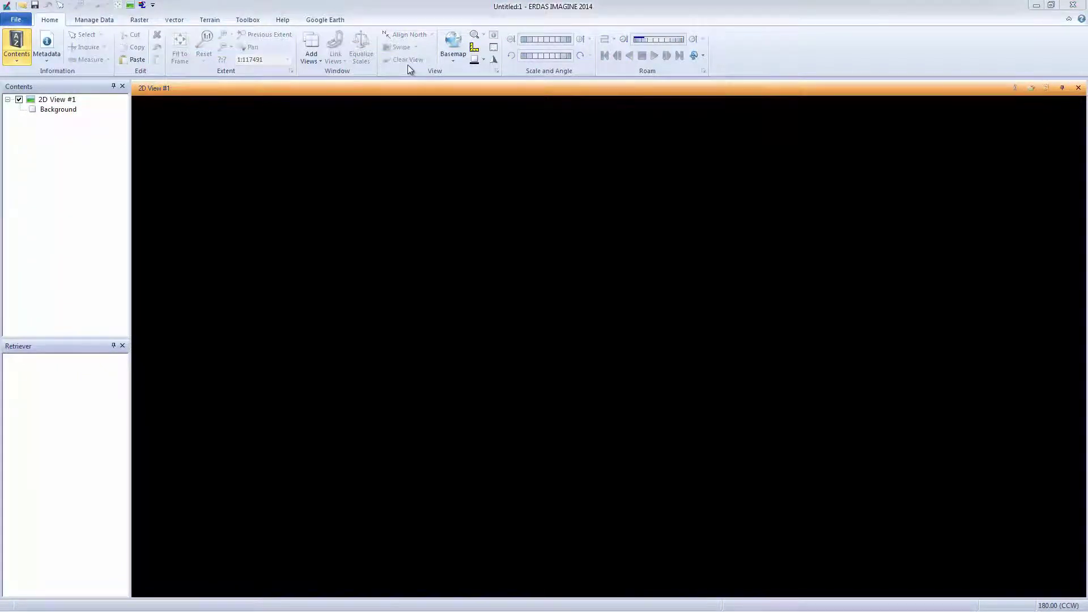
left_click(248, 22)
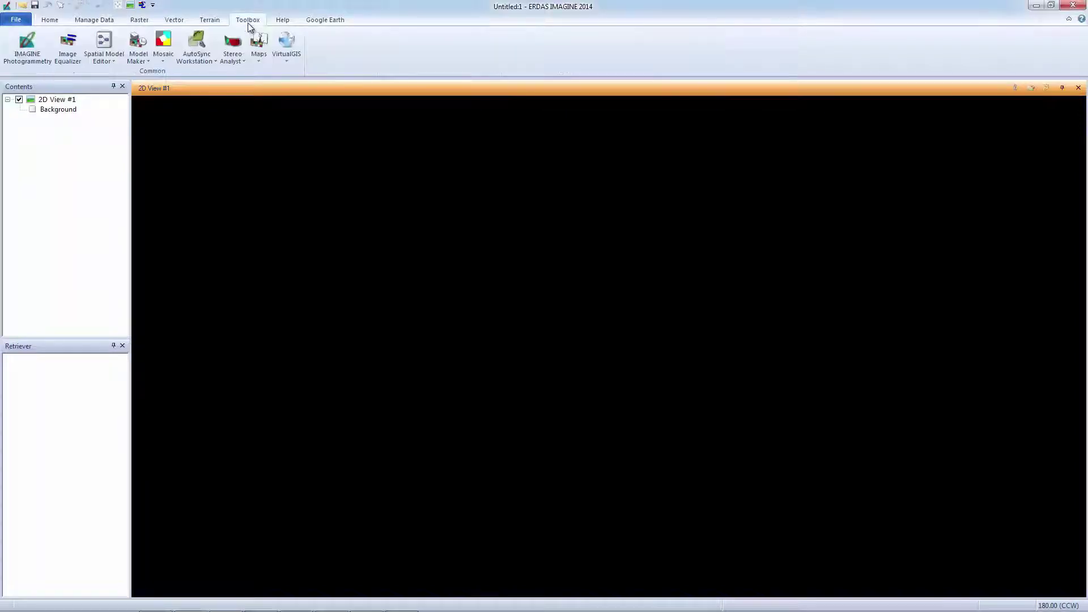
left_click(114, 60)
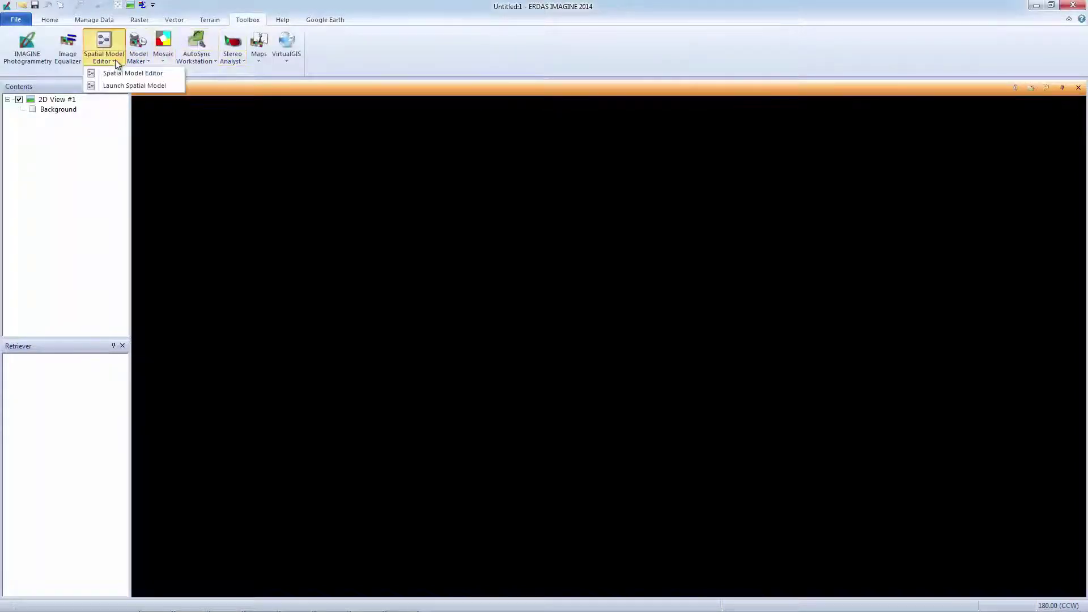
left_click(116, 70)
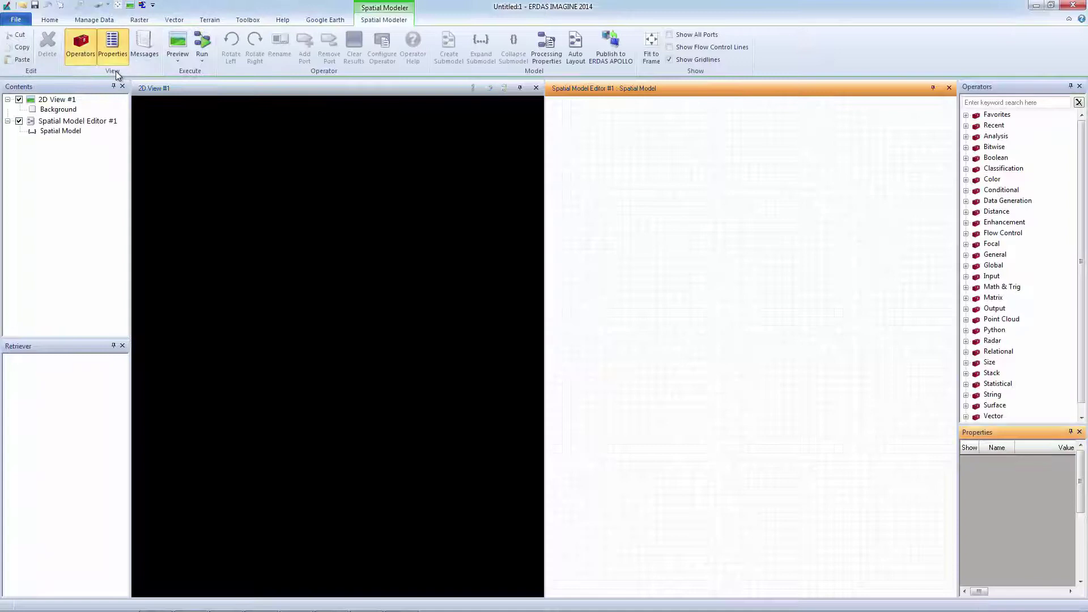
left_click(536, 89)
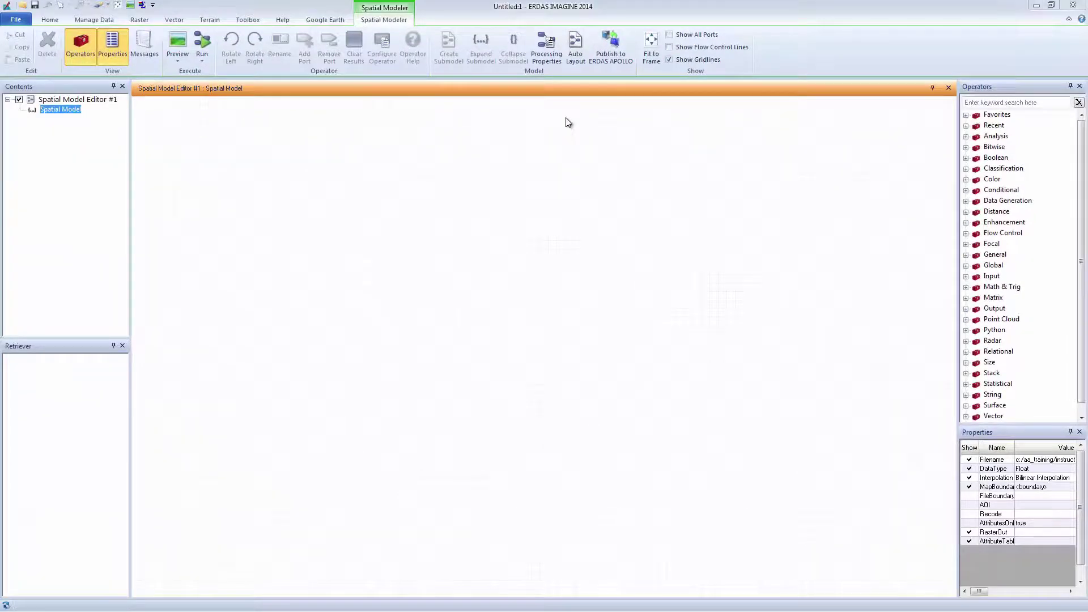
left_click(966, 277)
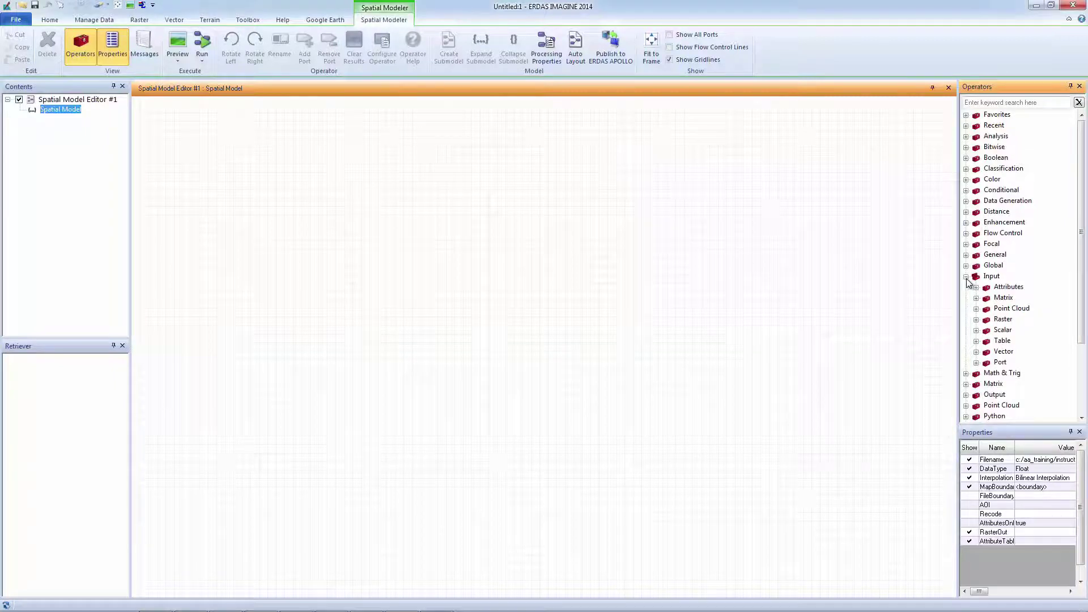
- Place a Raster Input node set to qb_05_cherokee_pan.img, Bilinear Interpolation, read as Float
left_click(977, 319)
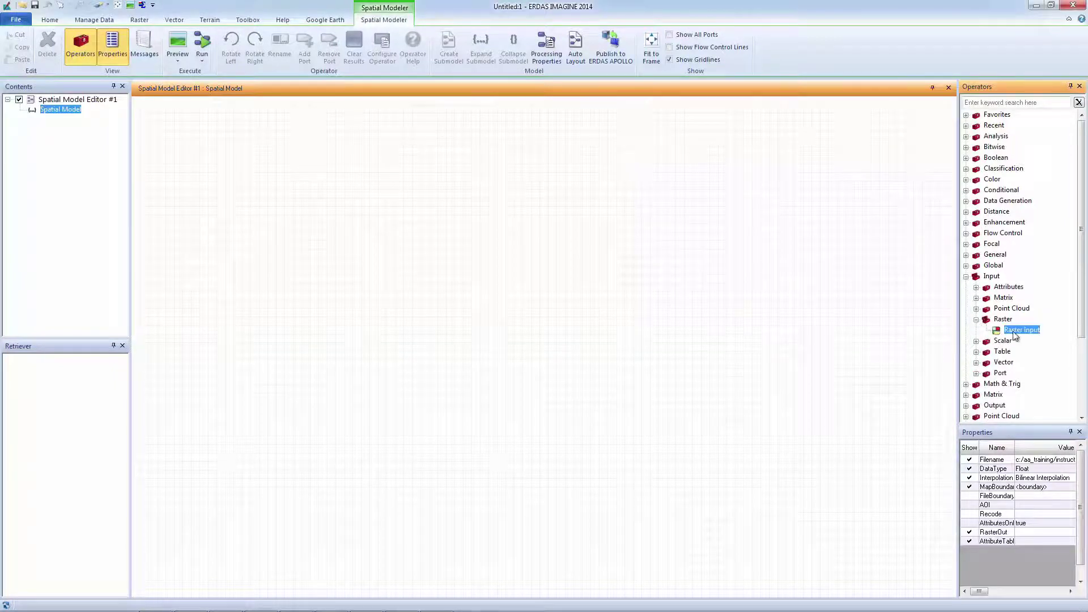
left_click_drag(1014, 335, 241, 207)
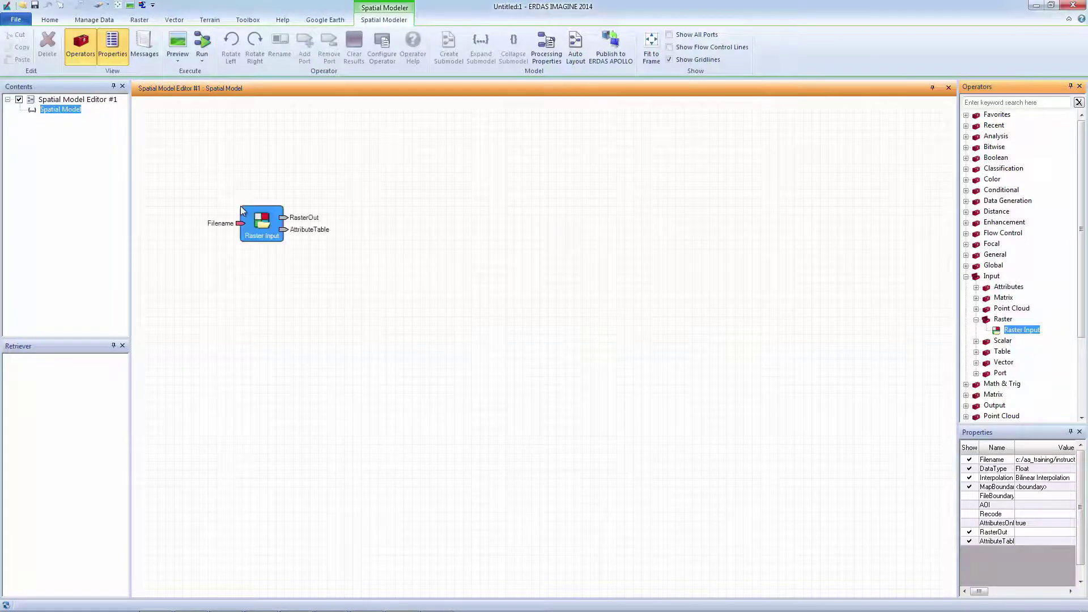
double_click(257, 234)
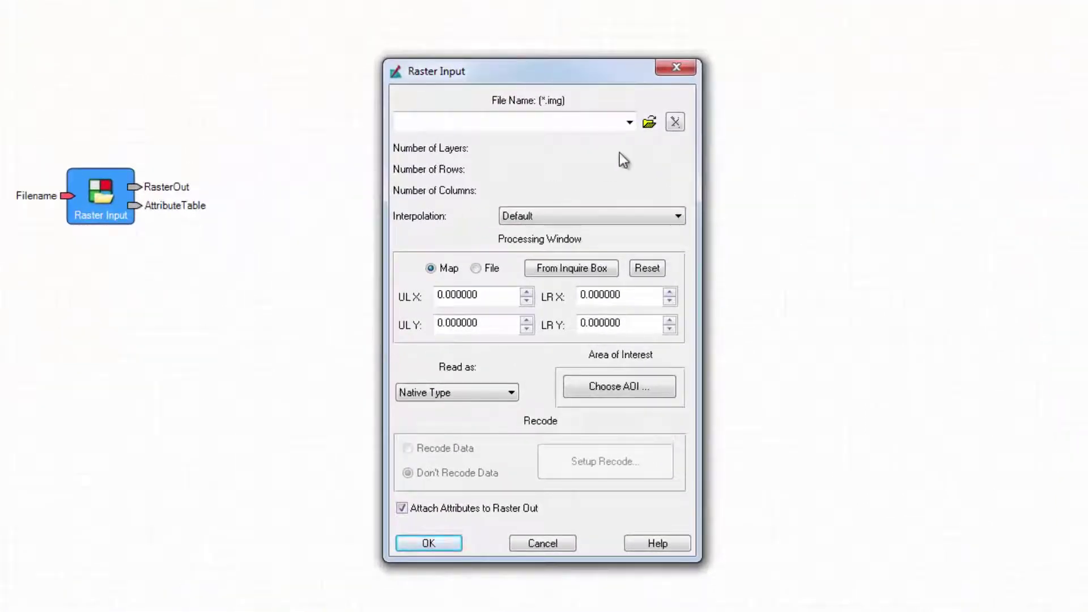
left_click(650, 123)
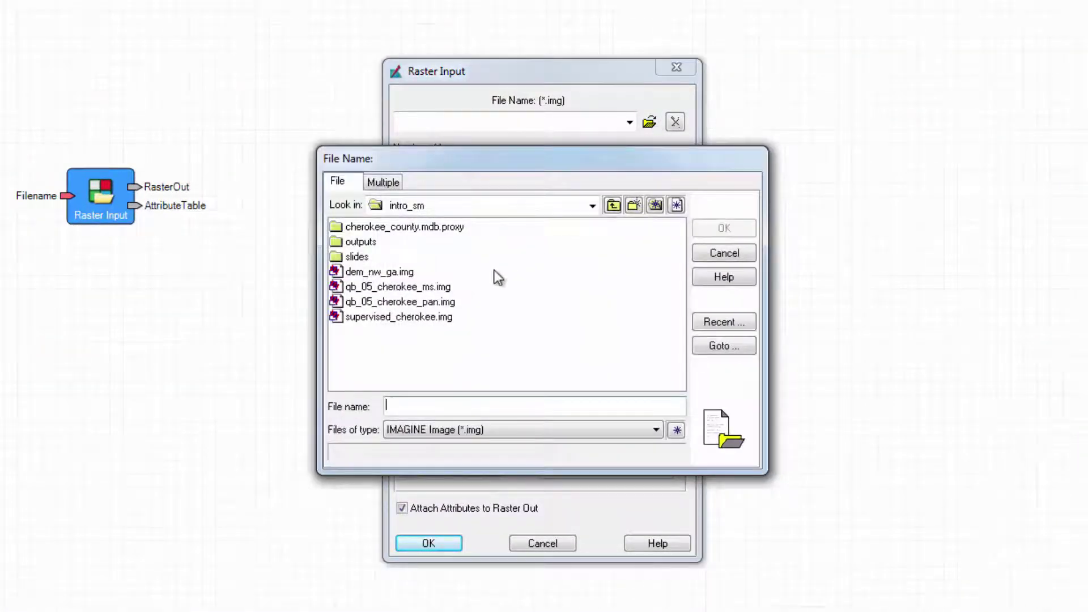
left_click(430, 303)
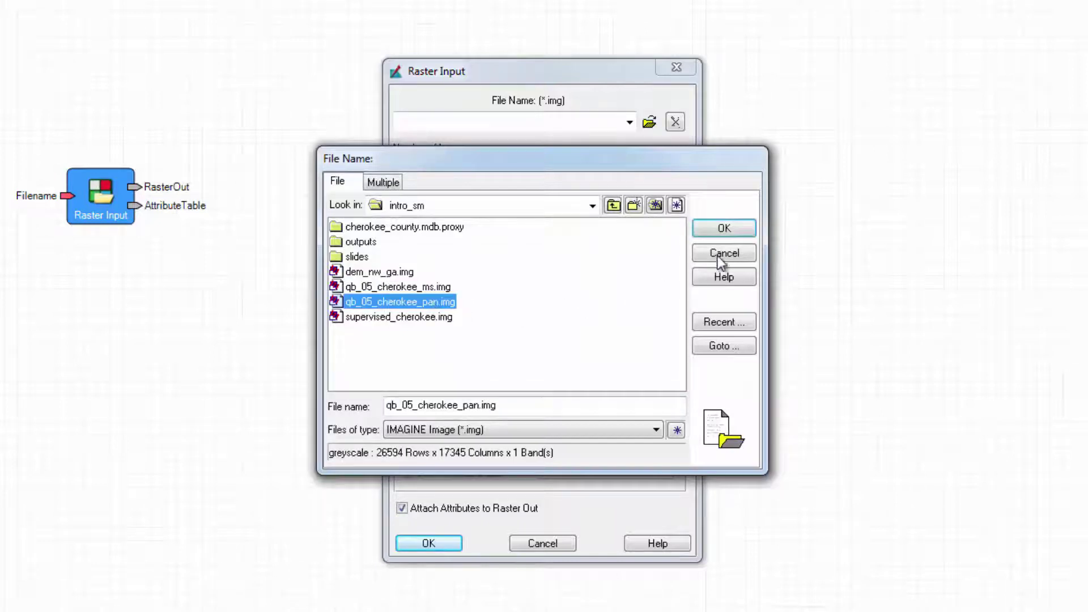
left_click(744, 233)
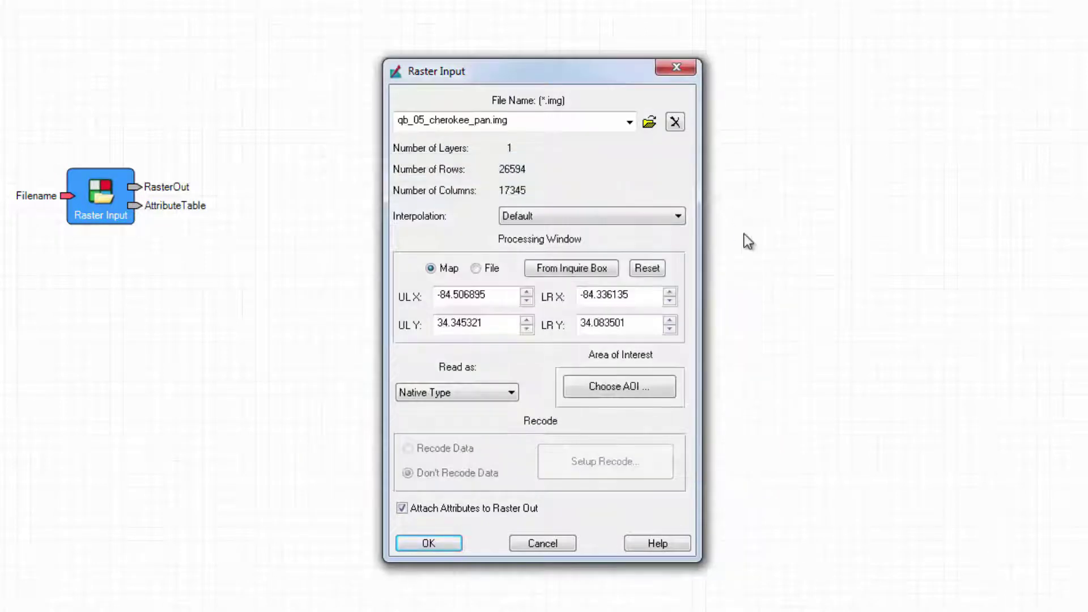
left_click(676, 216)
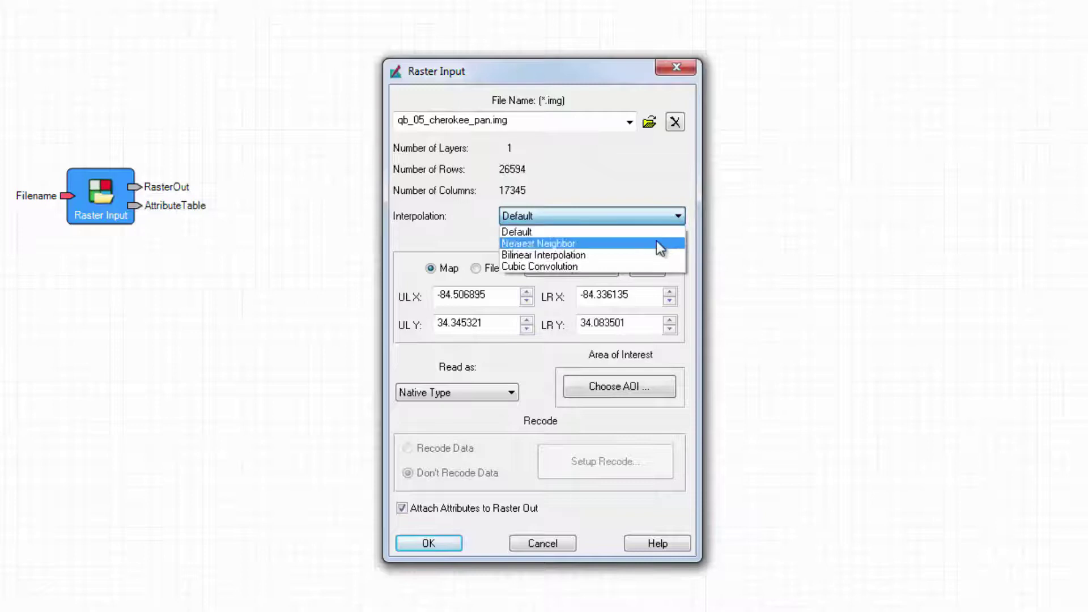
left_click(651, 254)
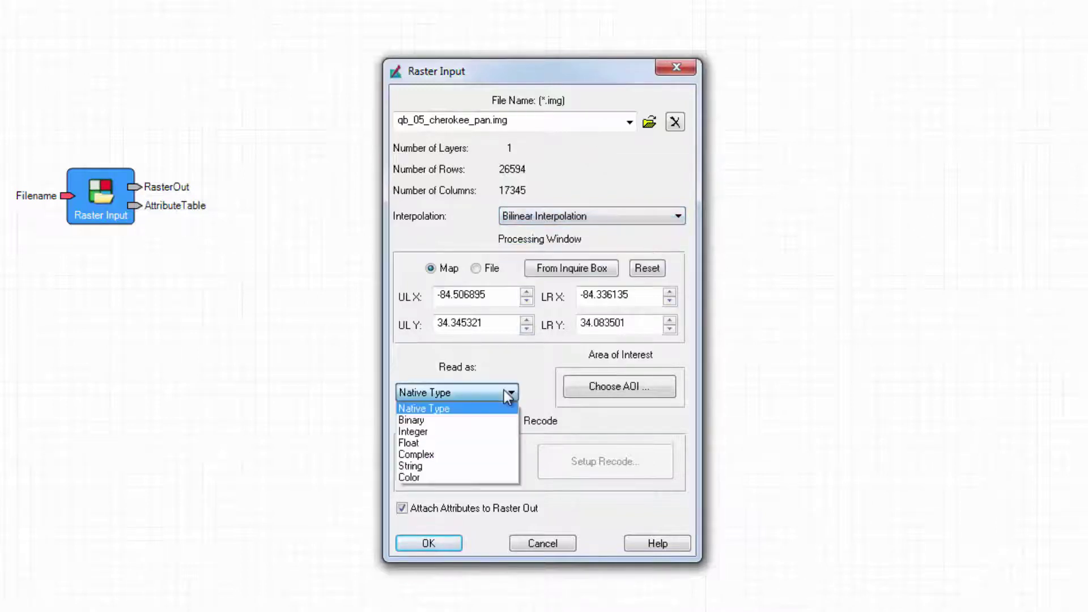
left_click(500, 442)
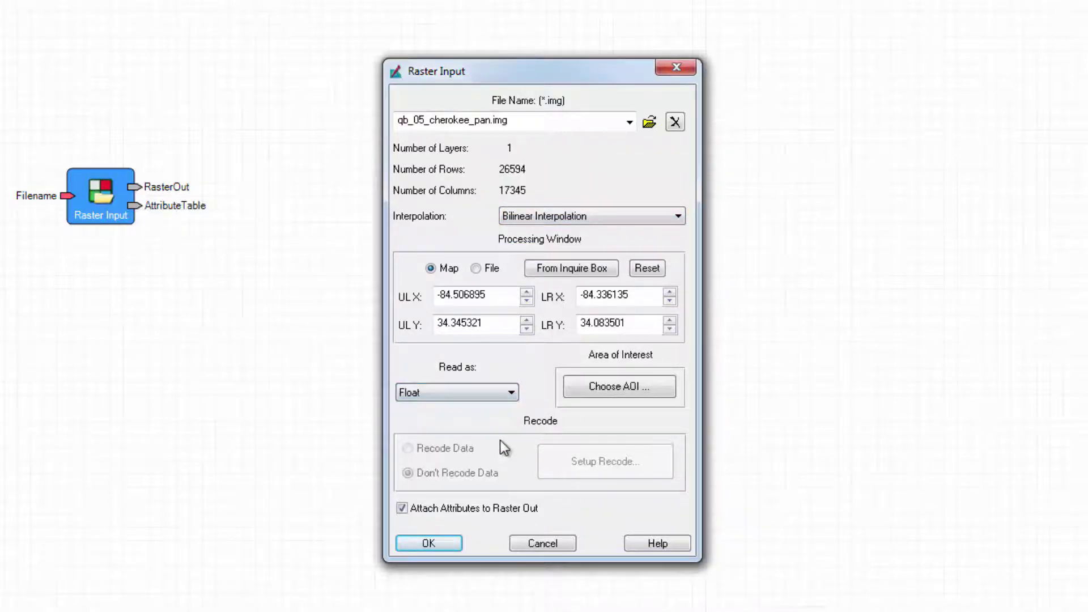
left_click(441, 543)
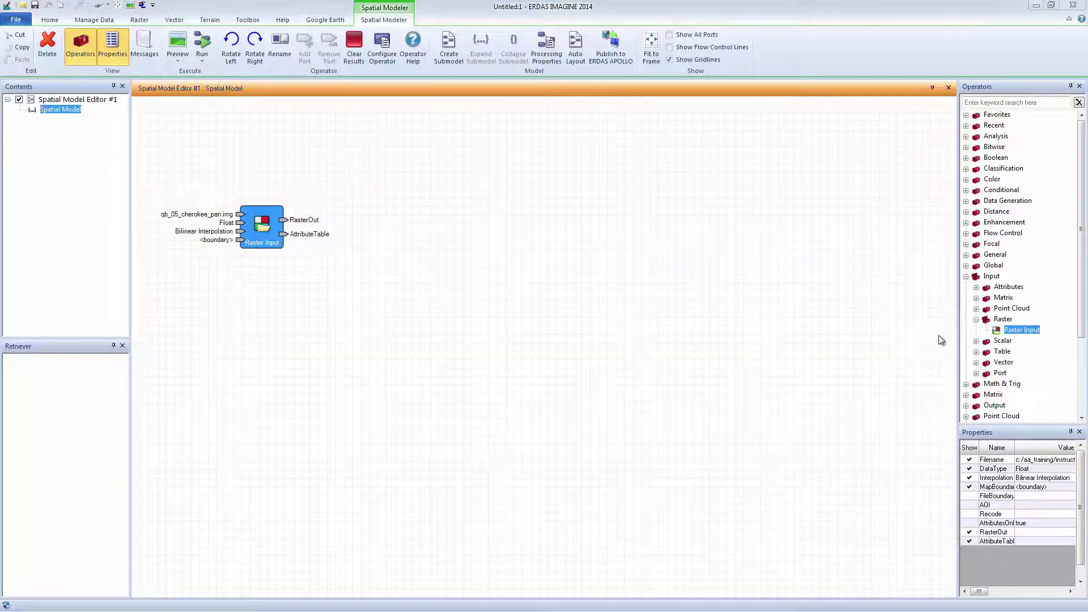
- Place a Kernel Matrix Input below the raster input, loading 7x7 Low Pass from the library
left_click(975, 299)
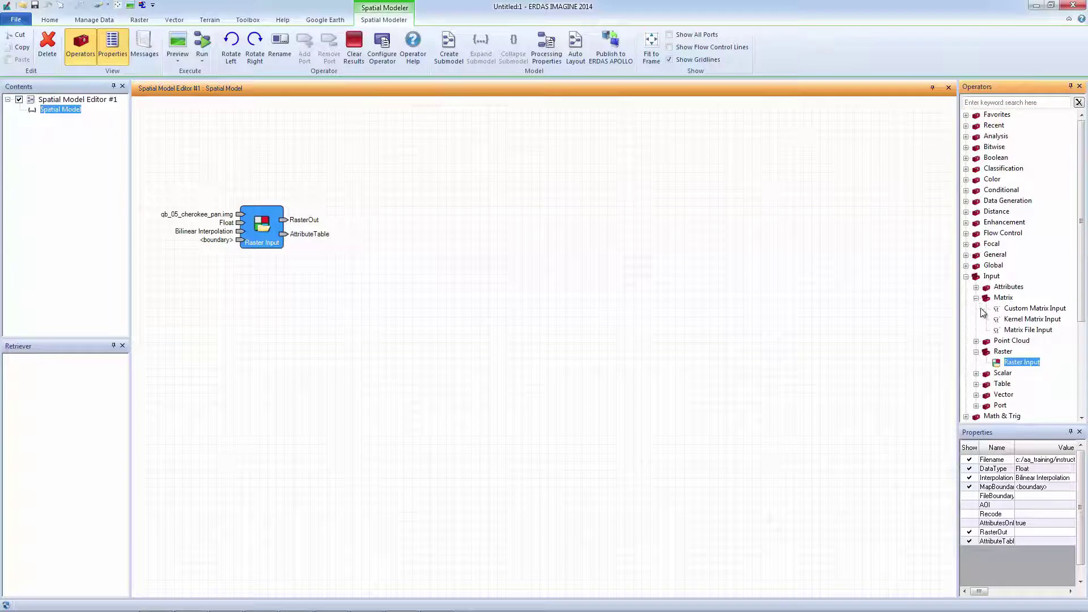
left_click_drag(1022, 322, 254, 305)
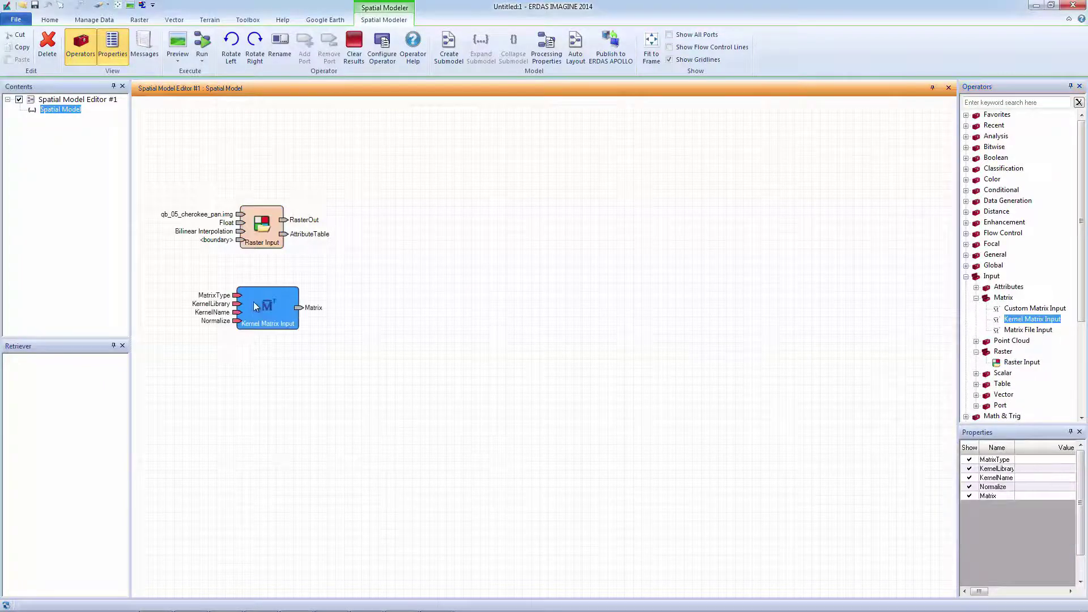
double_click(254, 306)
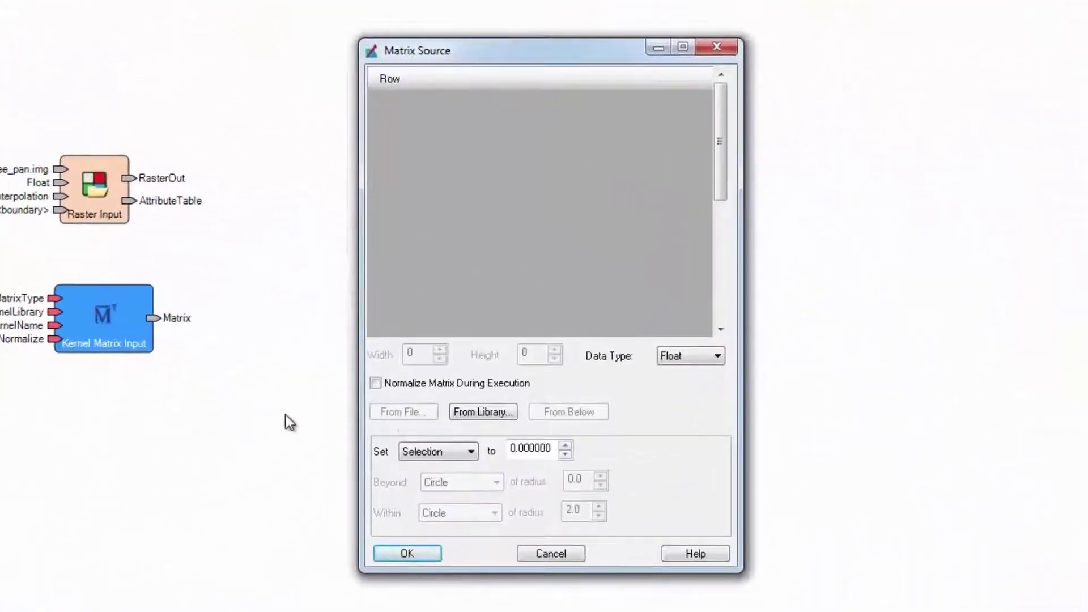
left_click(481, 414)
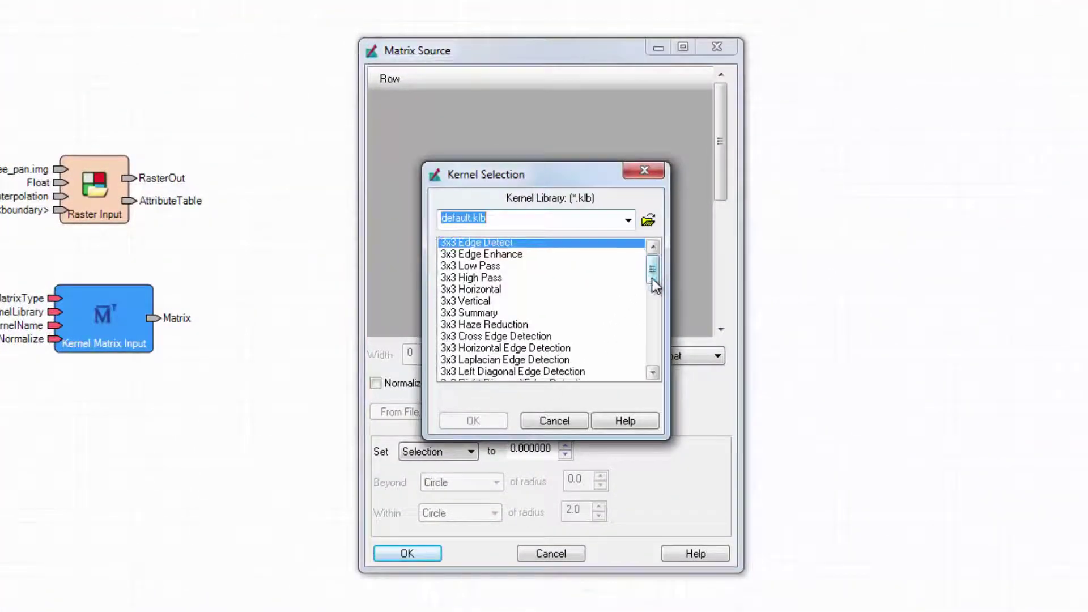
left_click_drag(652, 278, 659, 323)
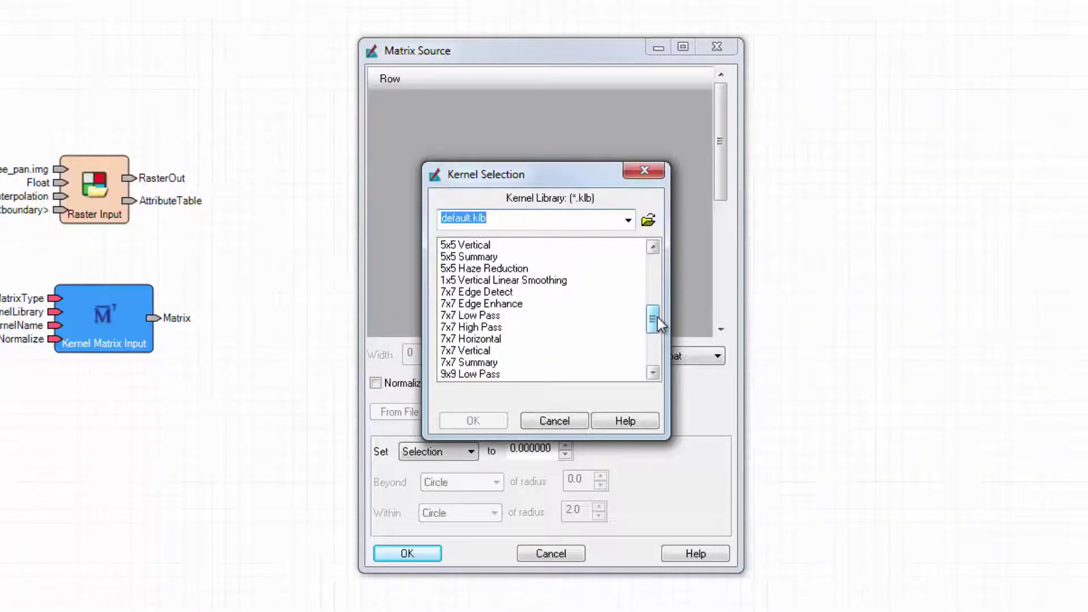
left_click(499, 317)
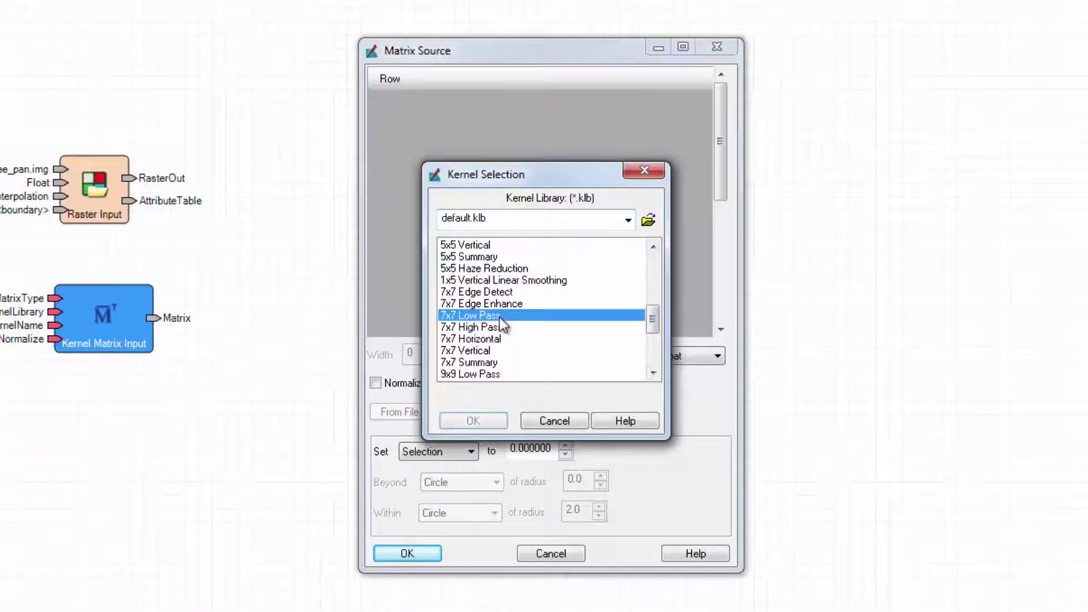
left_click(497, 420)
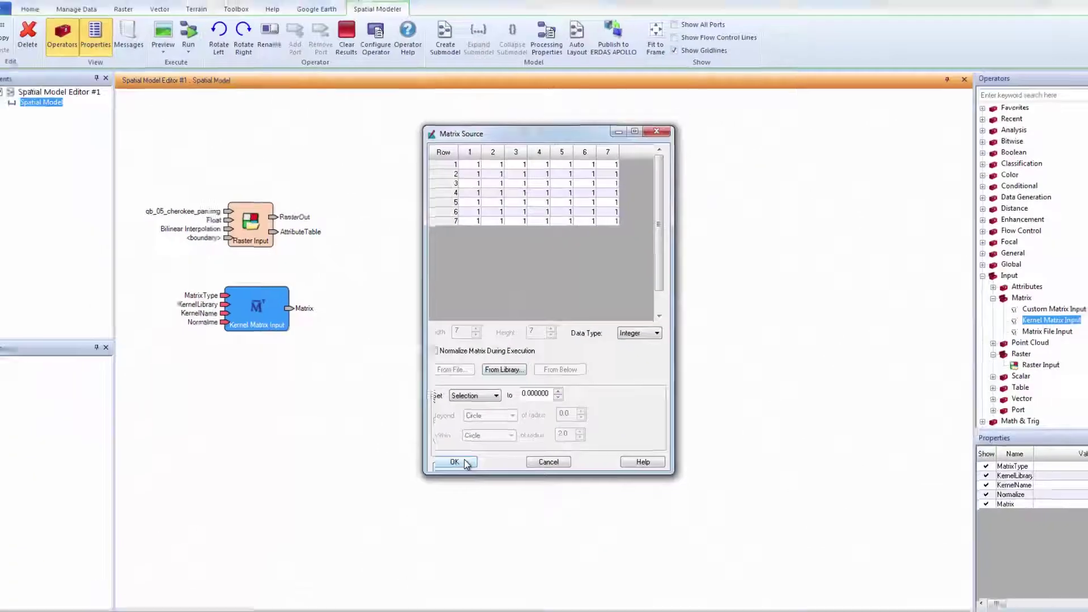
left_click(465, 462)
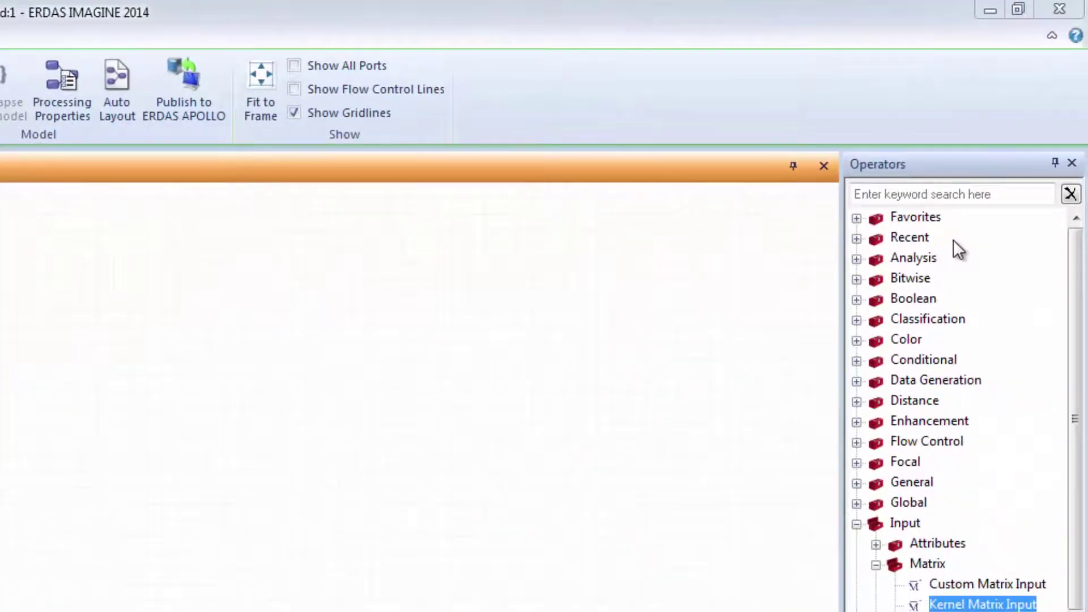
- Search the operators for 'Con', drop Convolve onto the canvas, and clear the search
left_click(980, 198)
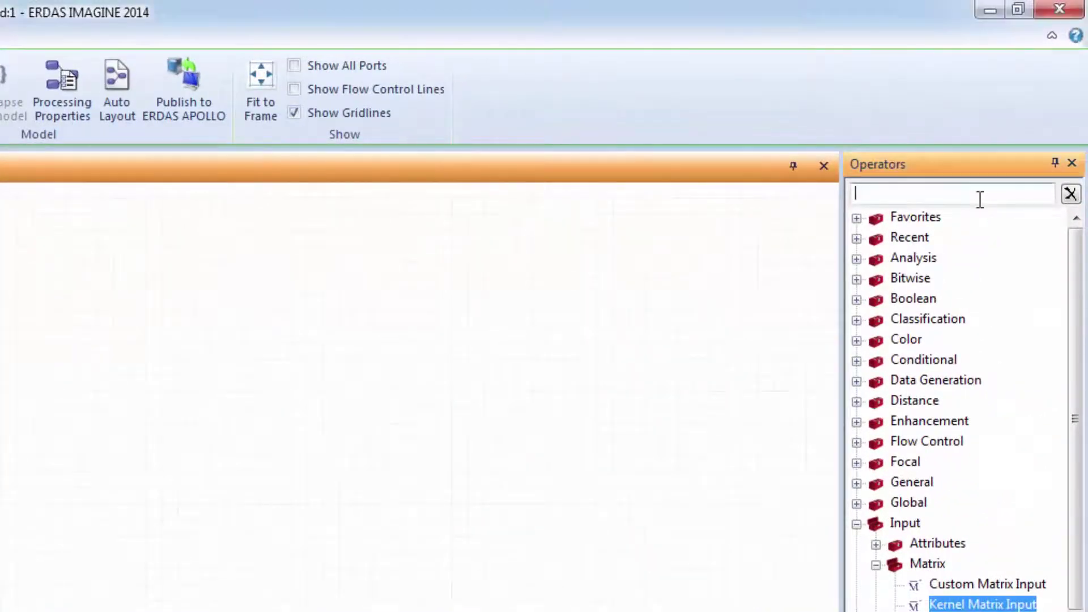
type("Con")
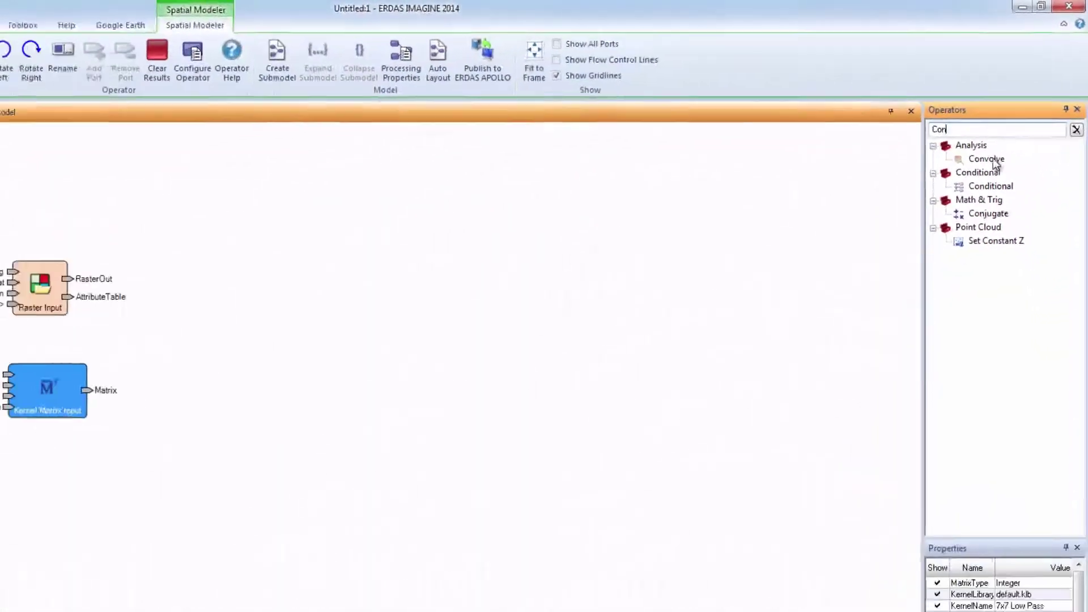
left_click_drag(939, 237, 946, 238)
left_click_drag(1011, 122, 386, 267)
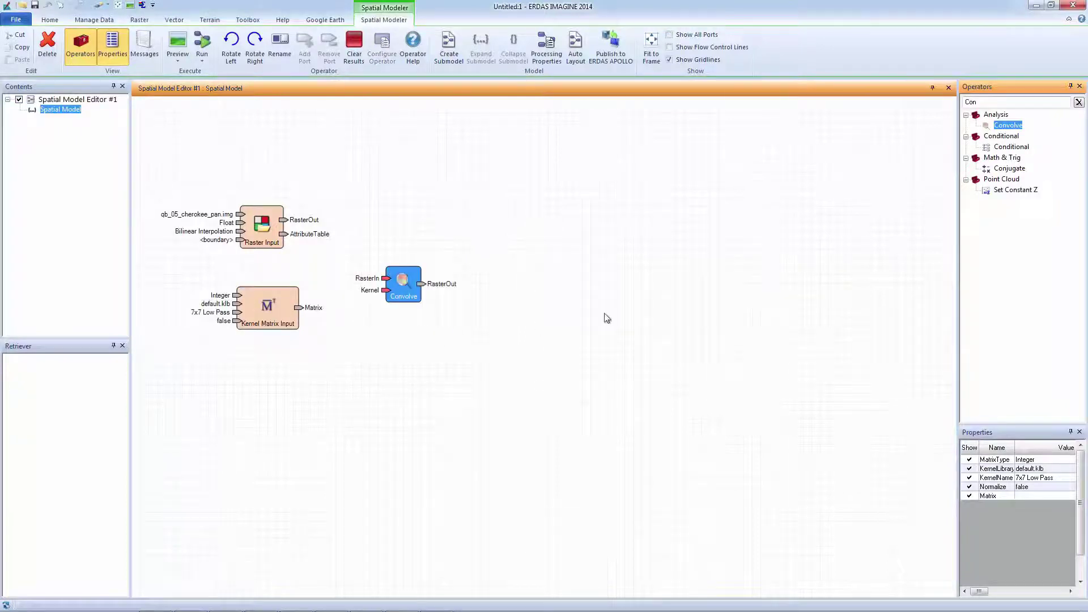
left_click(1078, 105)
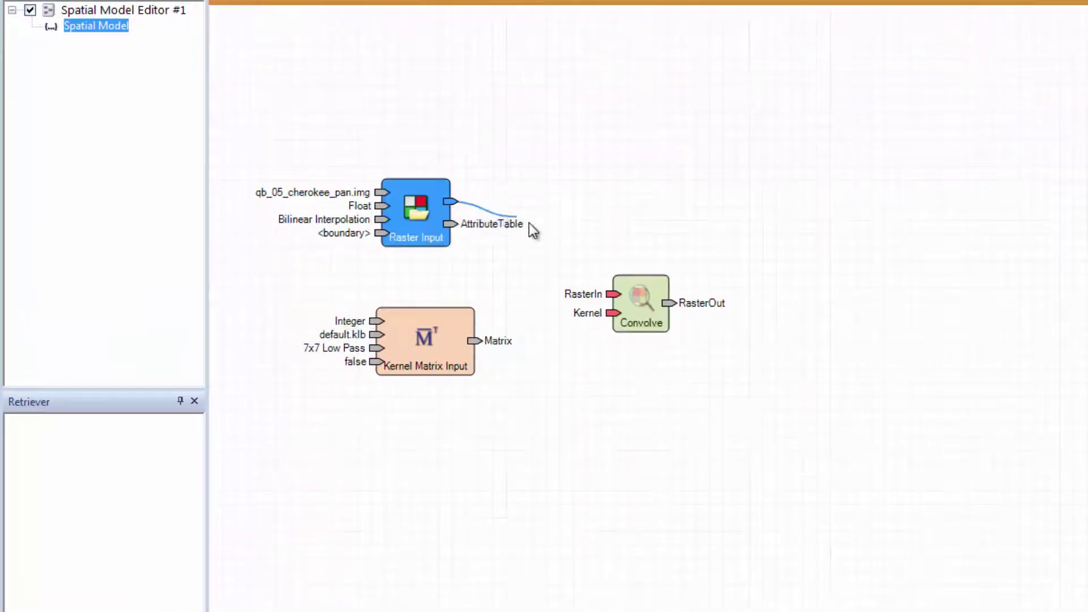
- Wire the pan raster into Convolve's RasterIn and the kernel matrix into its Kernel port
left_click_drag(533, 229, 611, 294)
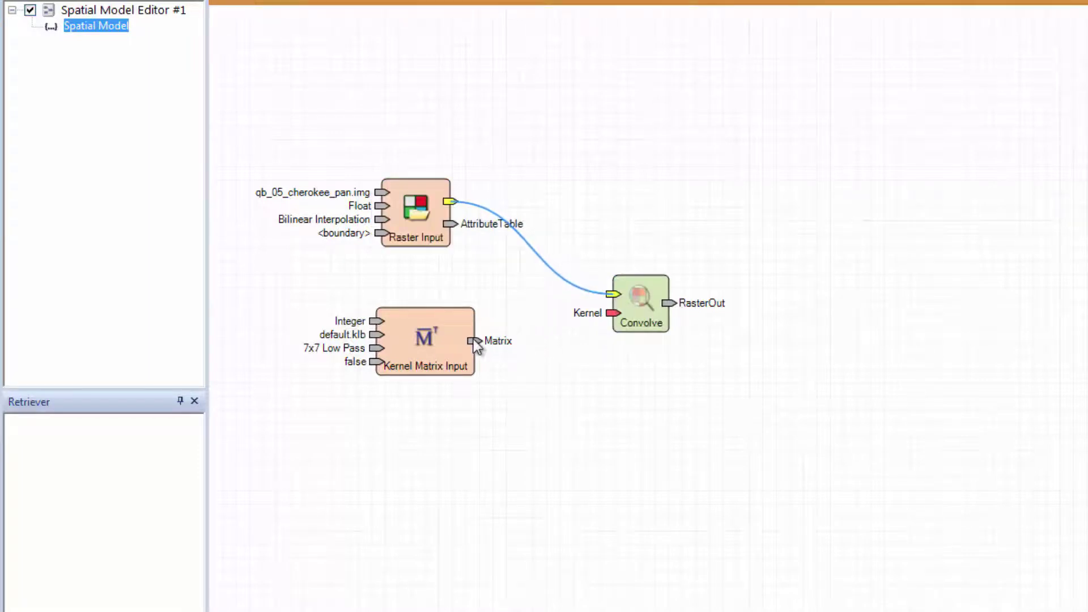
left_click_drag(473, 340, 615, 315)
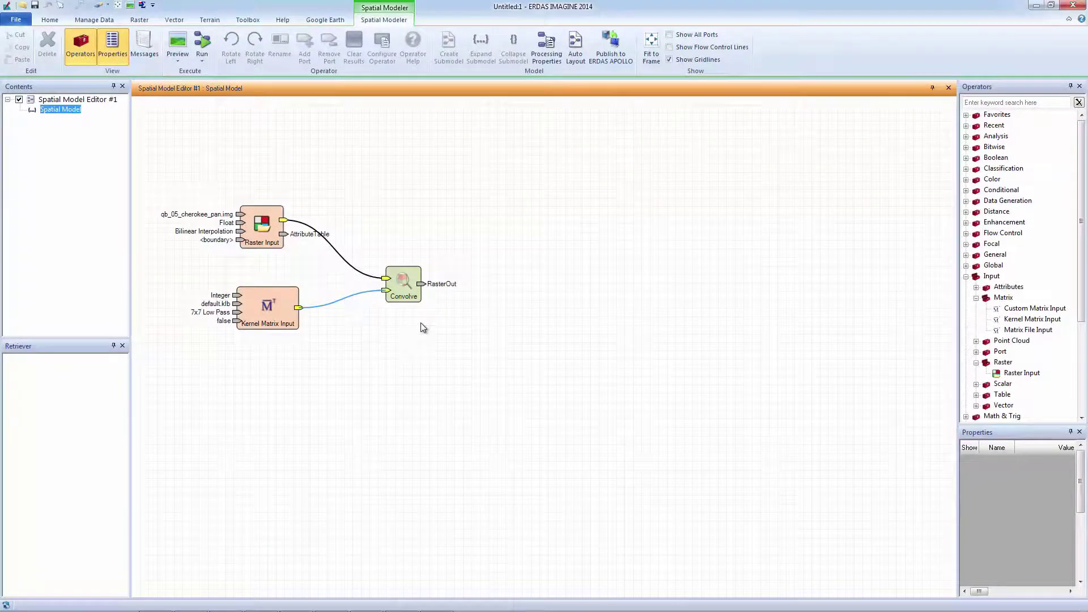
left_click(423, 328)
- Add a Divide taking the pan raster as Input1 and Convolve output as Input2, plus a second Raster Input
left_click_drag(1077, 295, 1077, 385)
left_click(966, 276)
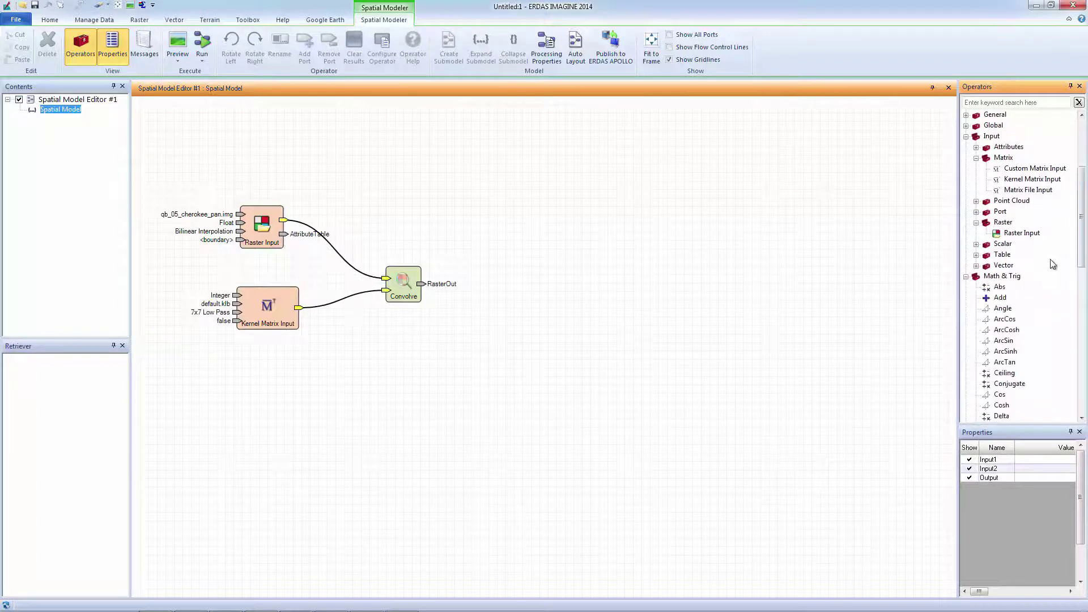
left_click_drag(1083, 253, 1082, 301)
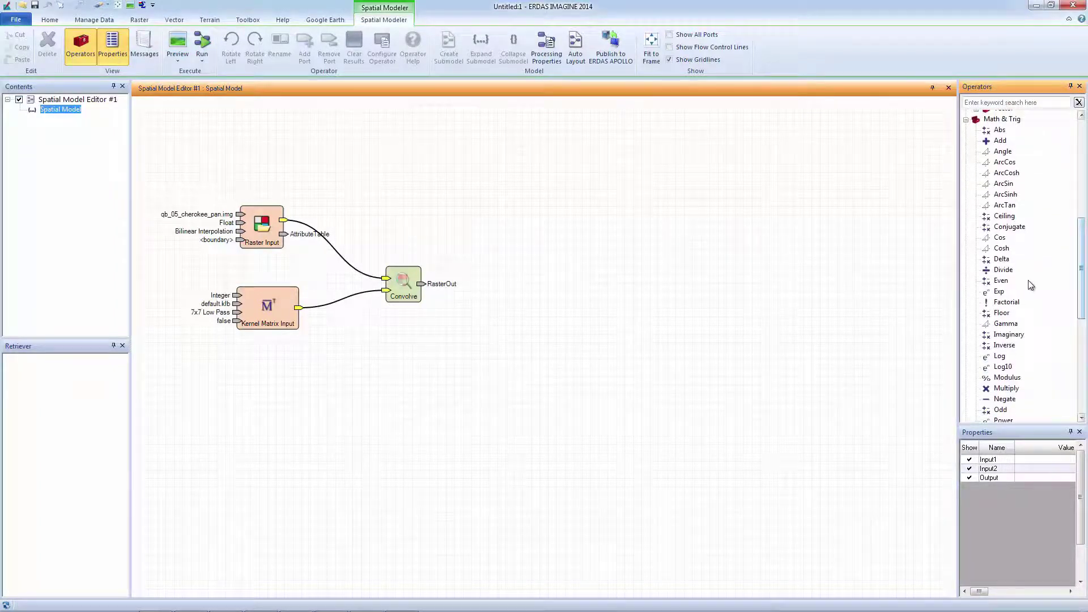
left_click_drag(1004, 270, 512, 251)
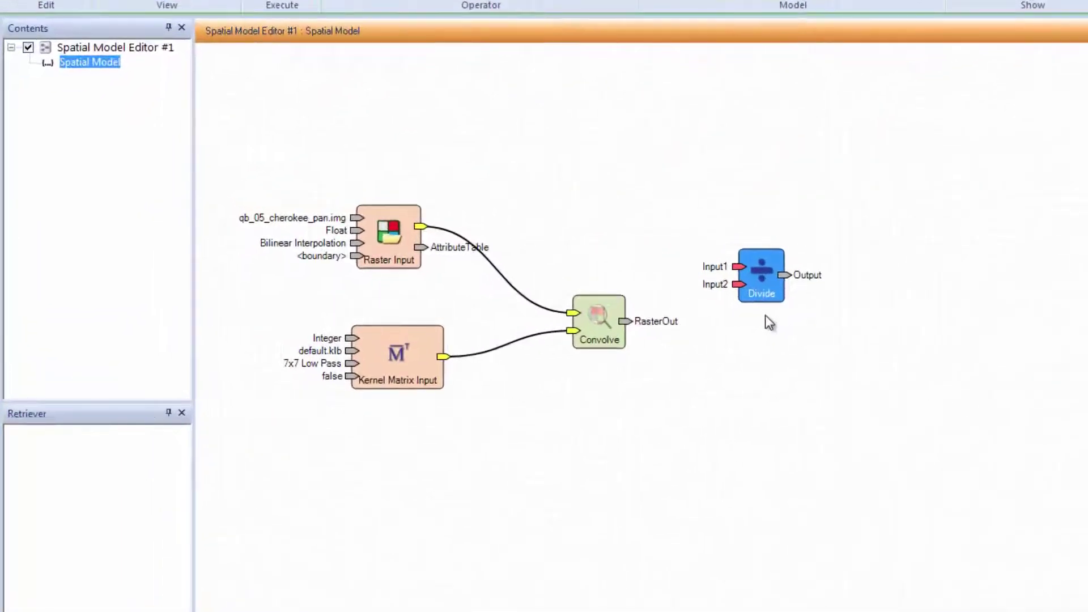
left_click_drag(420, 226, 741, 265)
left_click_drag(626, 320, 740, 284)
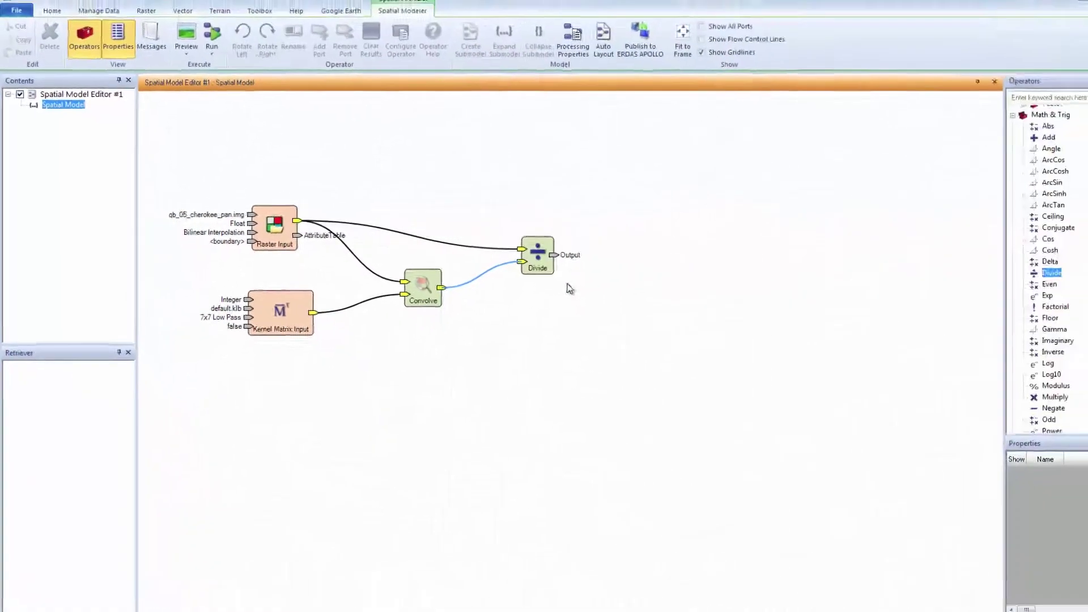
left_click_drag(1084, 305, 1084, 203)
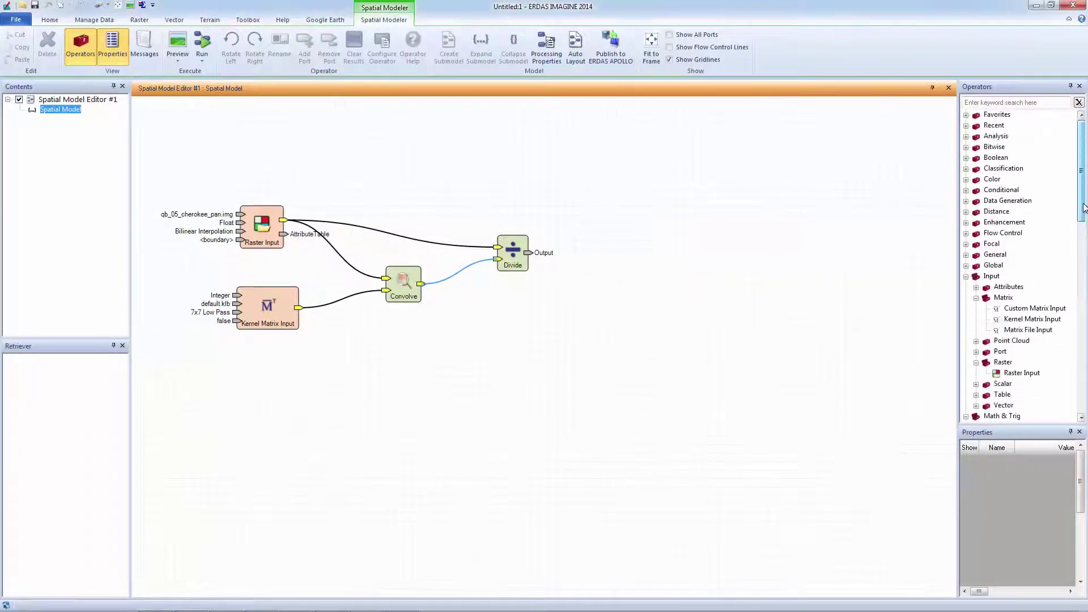
left_click_drag(1022, 372, 242, 368)
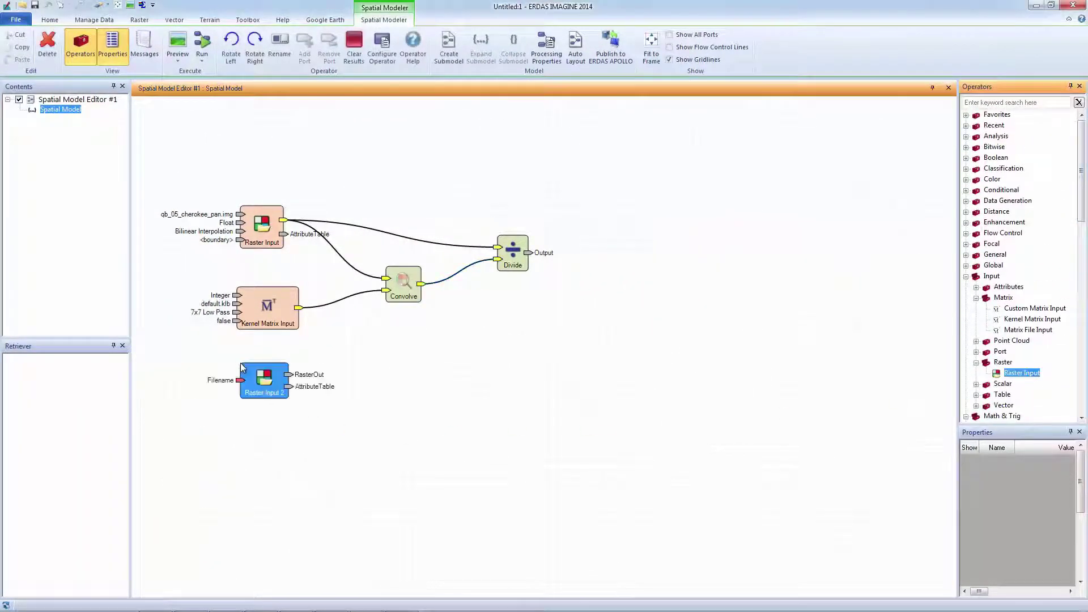
- Set Raster Input 2 to qb_05_cherokee_ms.img with Bilinear Interpolation, read as Float
double_click(256, 393)
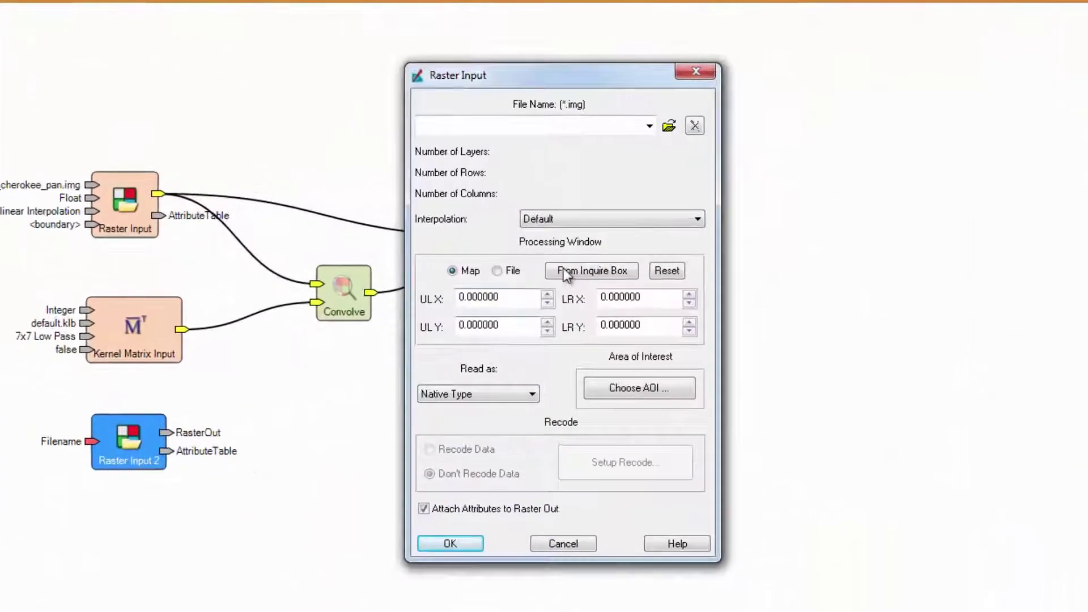
left_click(669, 127)
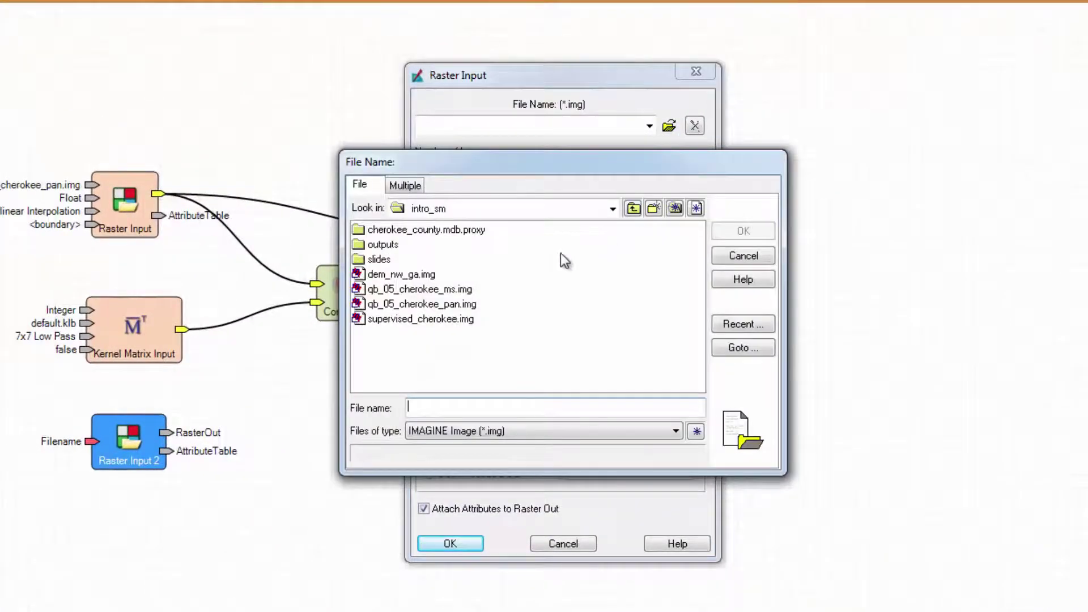
left_click(461, 289)
left_click(716, 230)
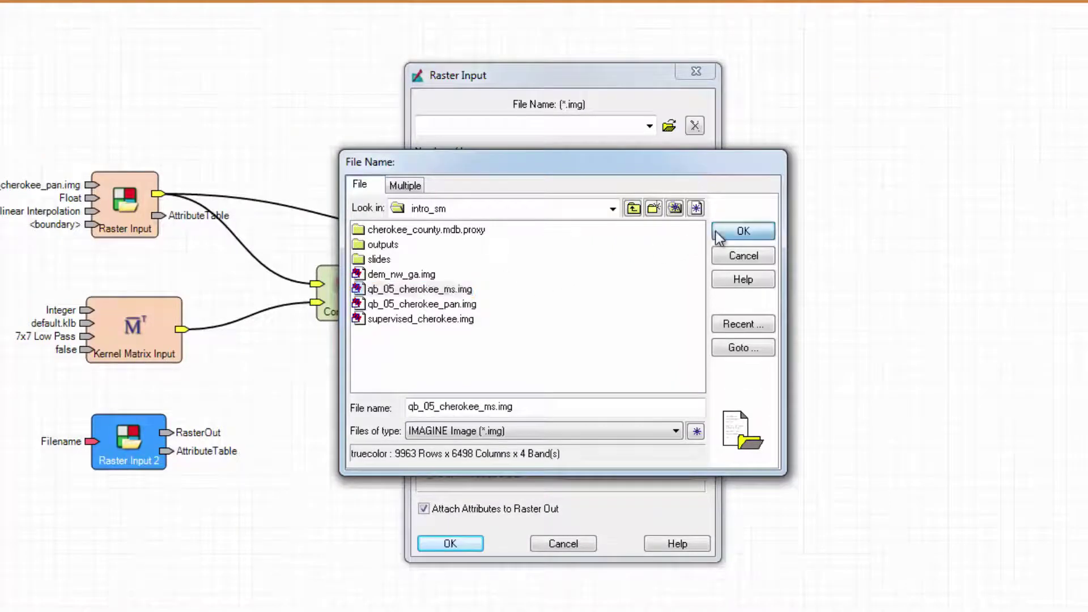
left_click(697, 220)
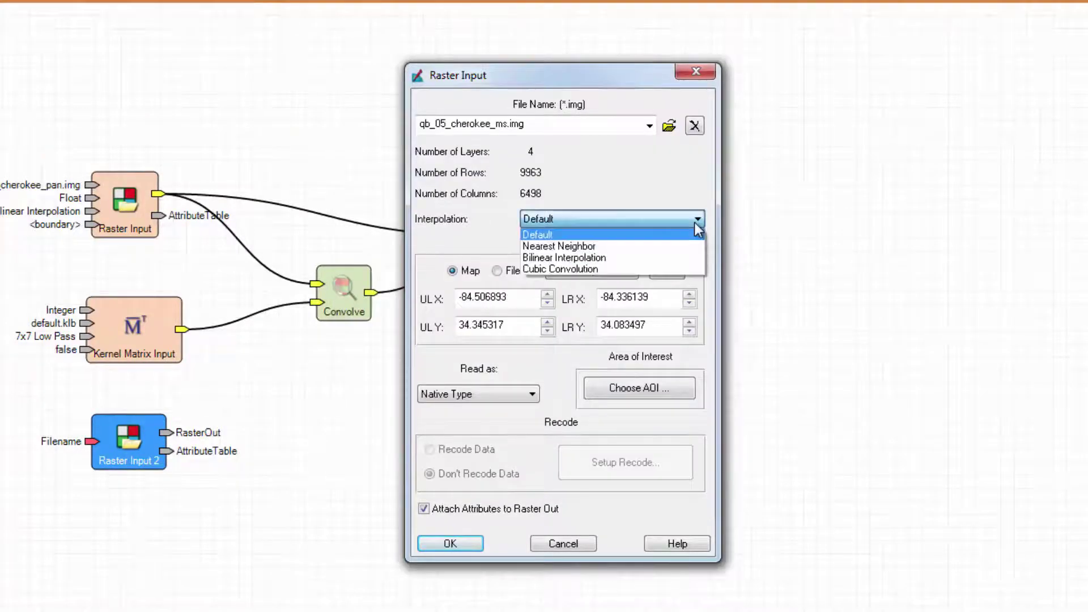
left_click(682, 256)
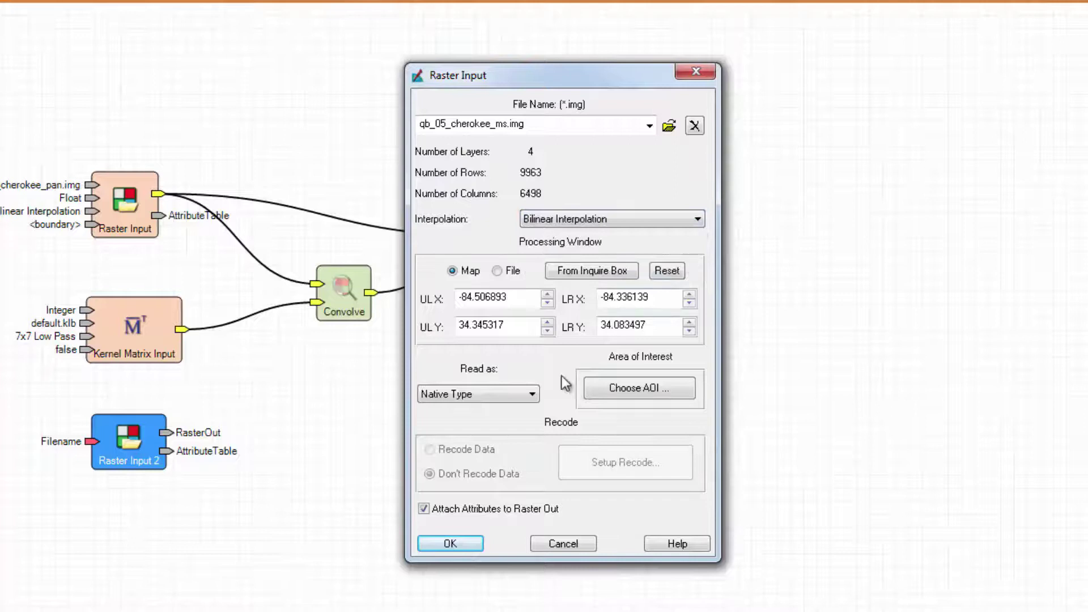
left_click(533, 394)
left_click(500, 440)
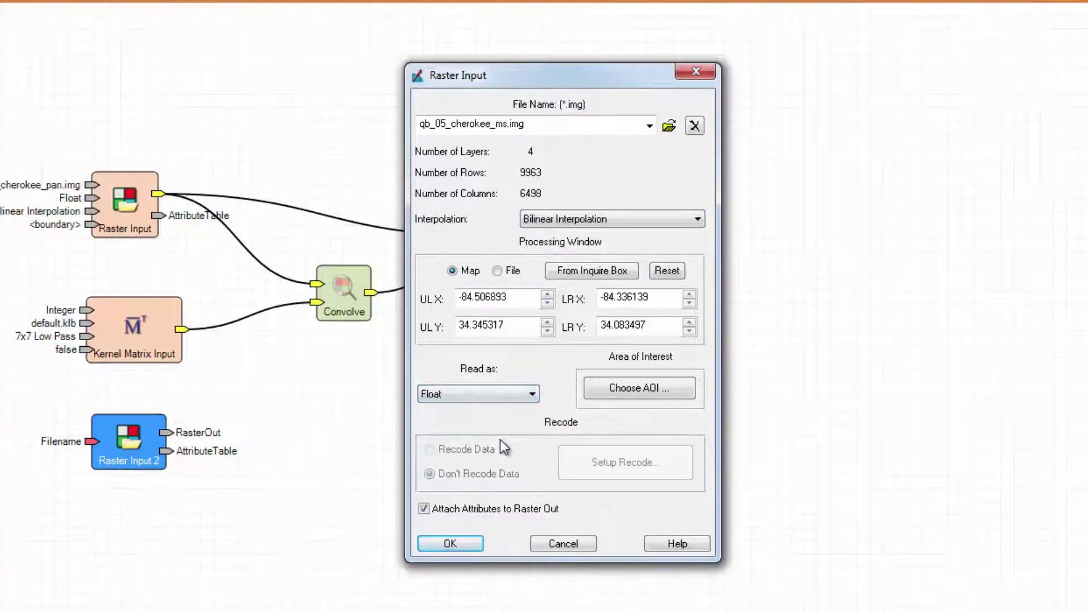
left_click(450, 544)
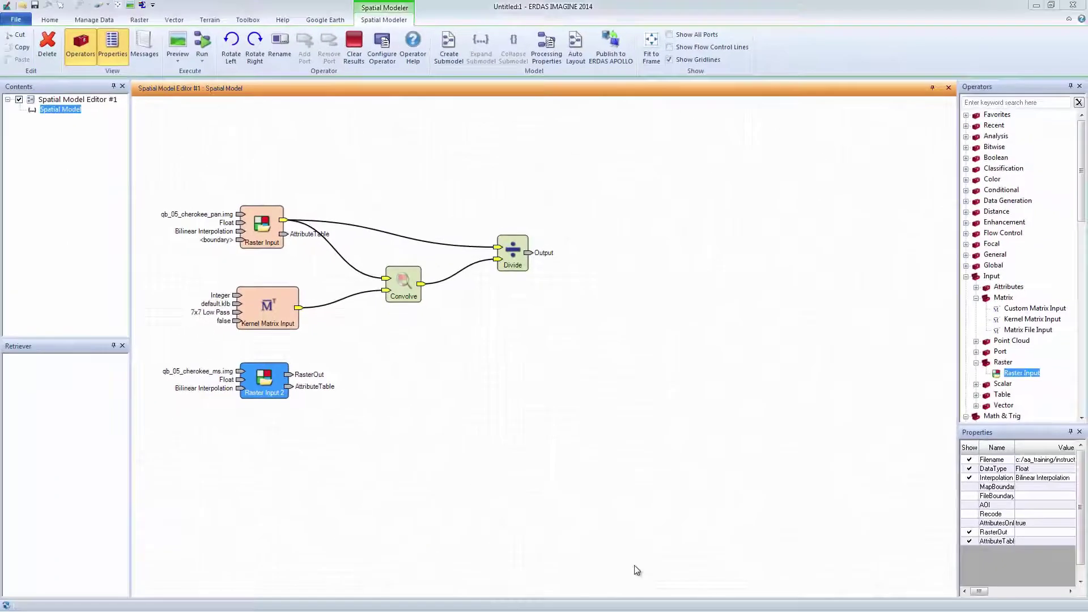
scroll(1035, 331, "down", 10)
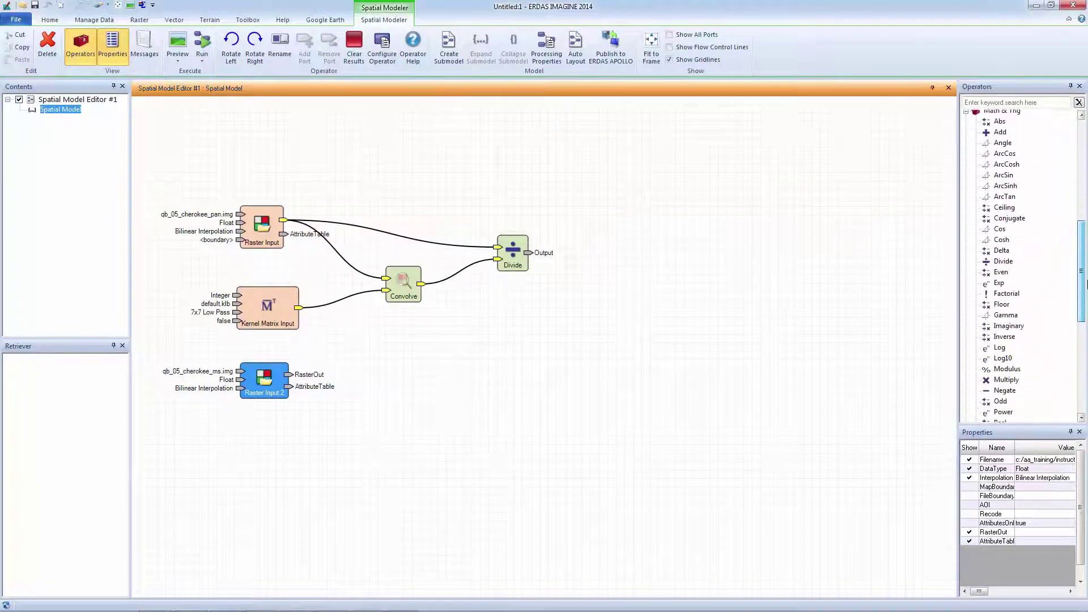
- Add a Multiply fed by the Divide output and the multispectral raster
left_click_drag(1006, 330, 578, 305)
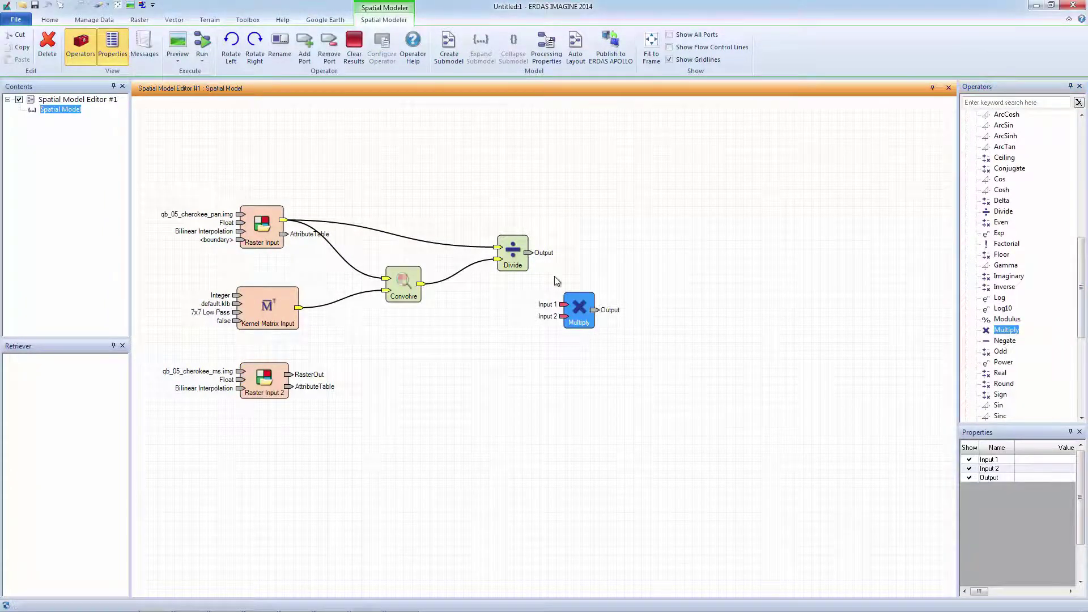
left_click_drag(529, 253, 564, 304)
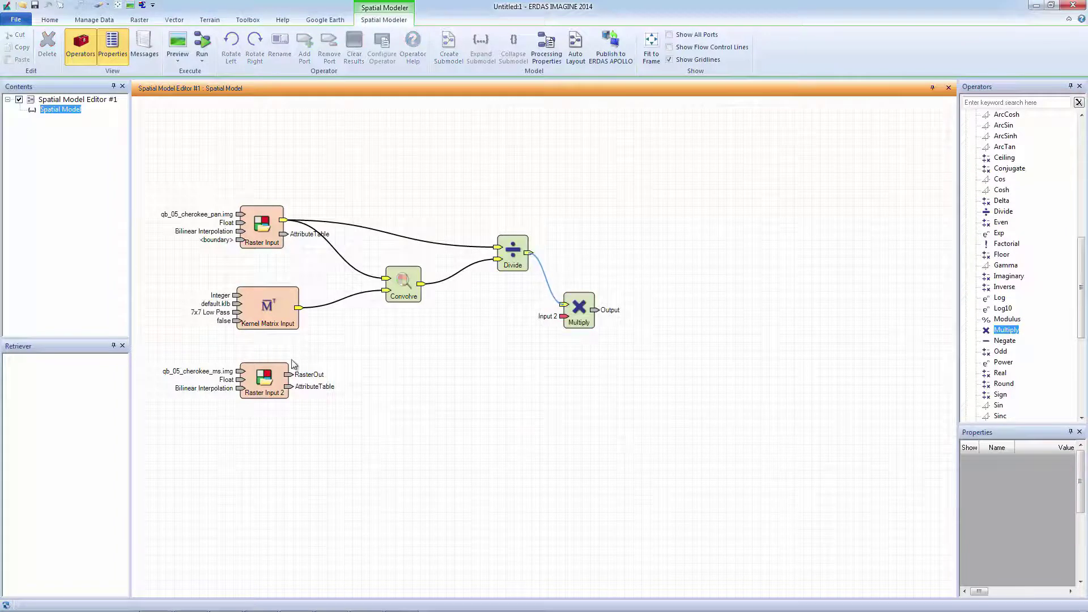
left_click_drag(289, 375, 564, 317)
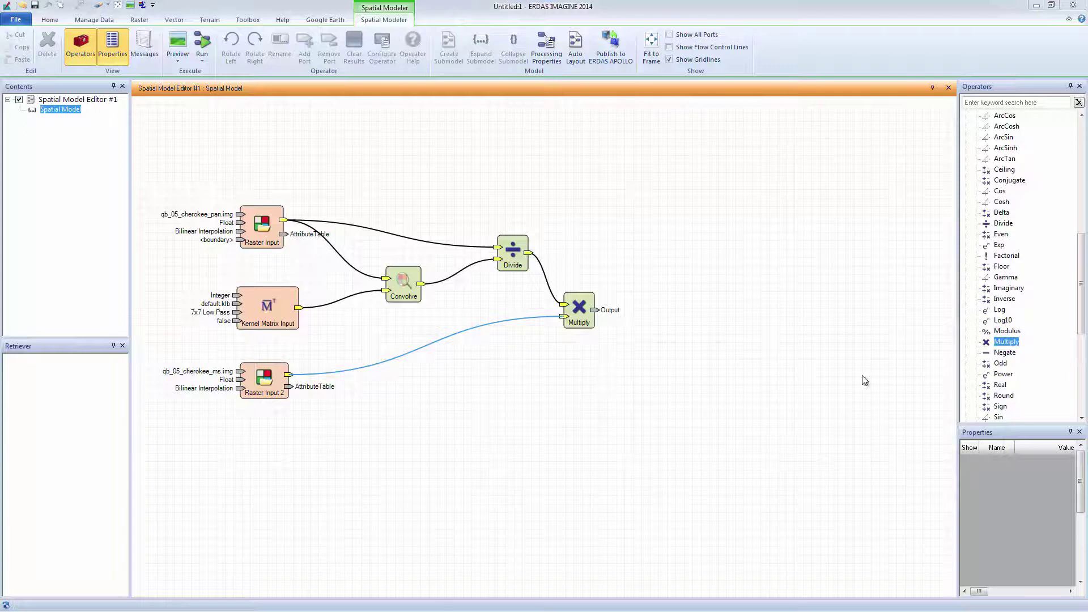
- Add an Output > View > Preview node and connect Multiply's output to it
left_click_drag(1083, 306, 1087, 379)
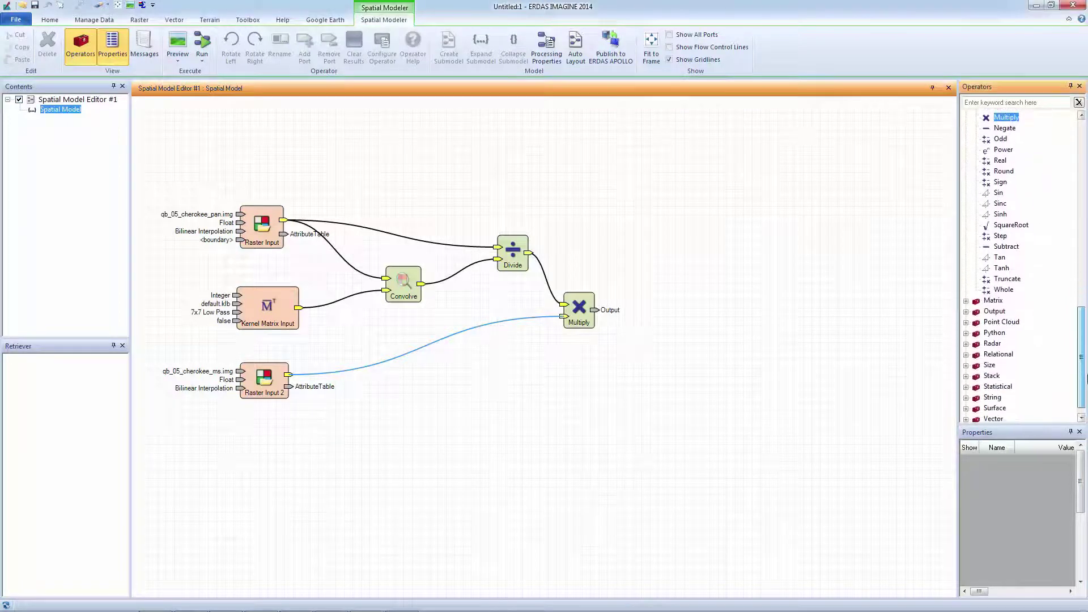
left_click(966, 311)
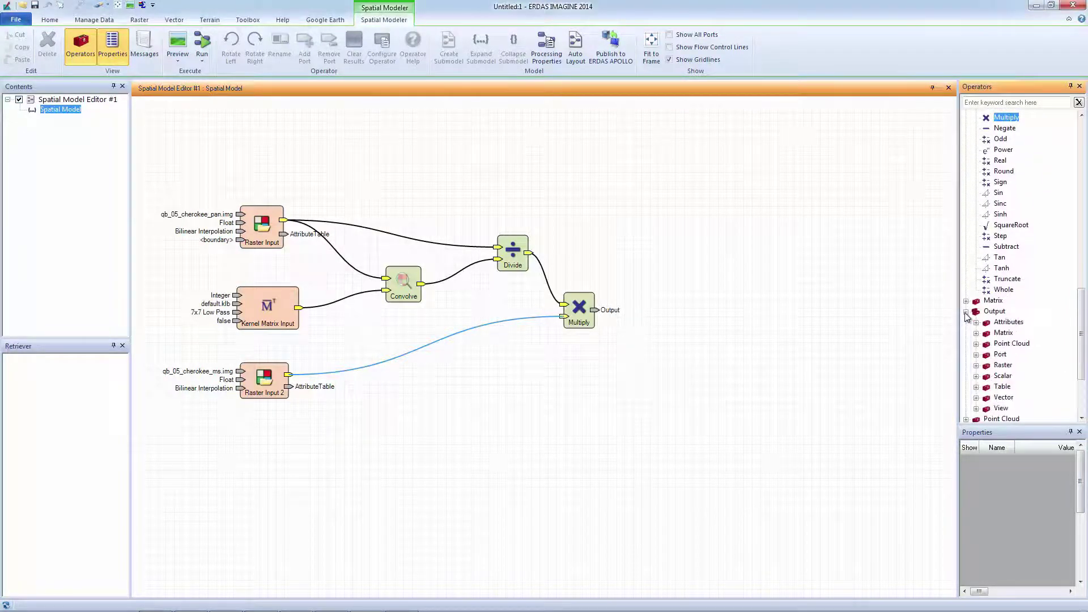
left_click(976, 408)
scroll(1032, 409, "down", 2)
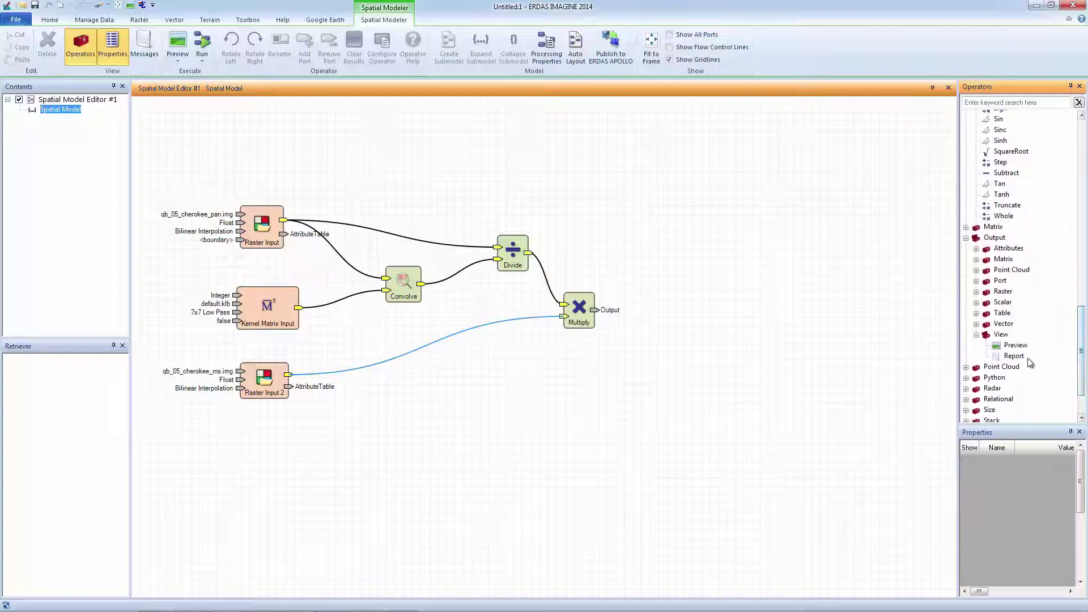
left_click_drag(1015, 346, 629, 236)
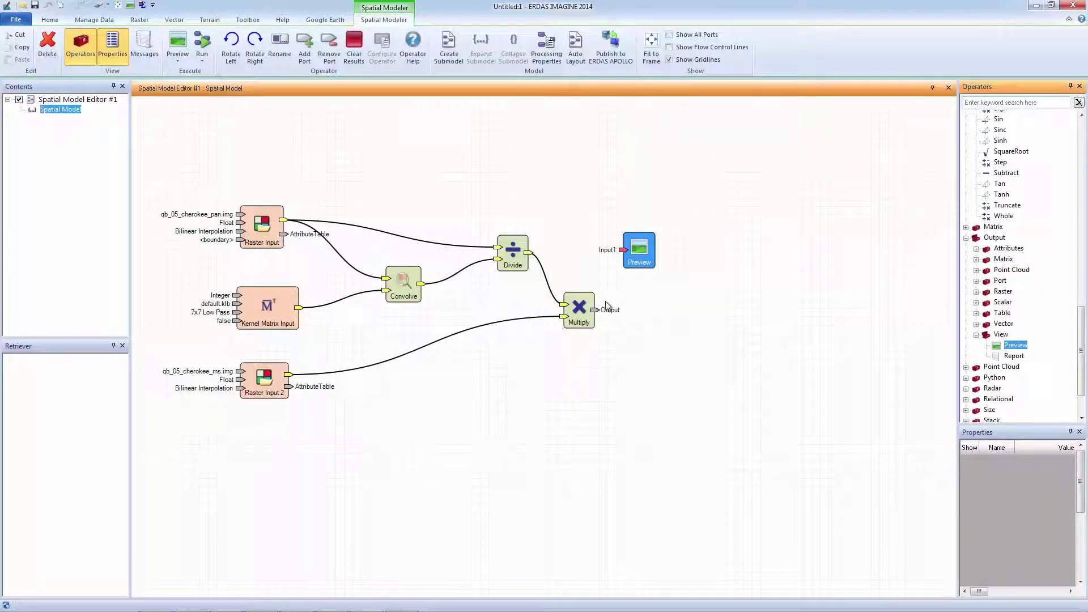
left_click_drag(595, 310, 624, 250)
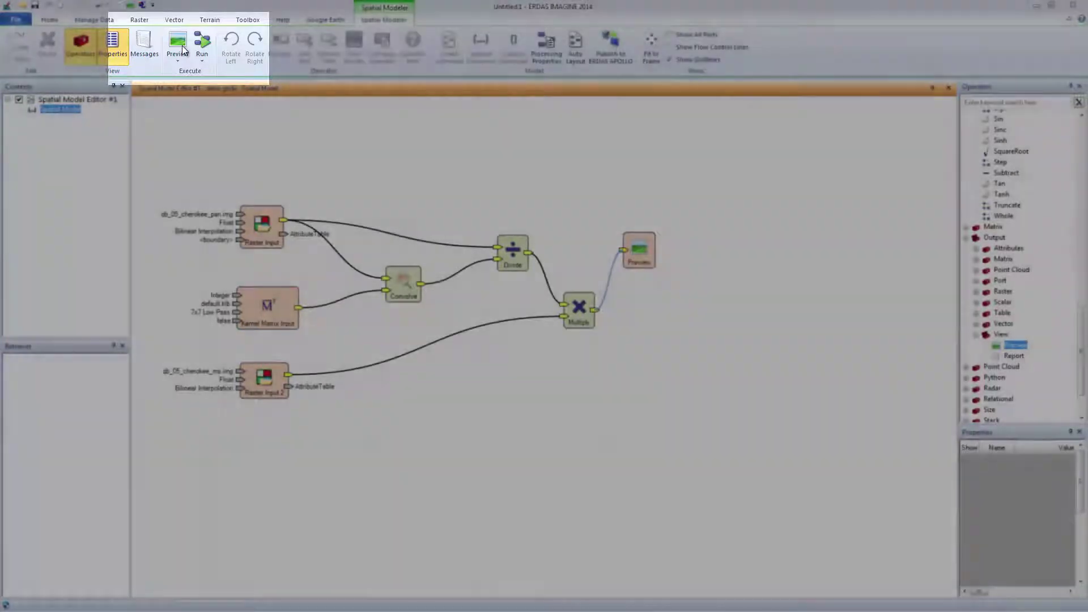
- Run the model to preview the result and fit the whole model graph in the editor
left_click(182, 50)
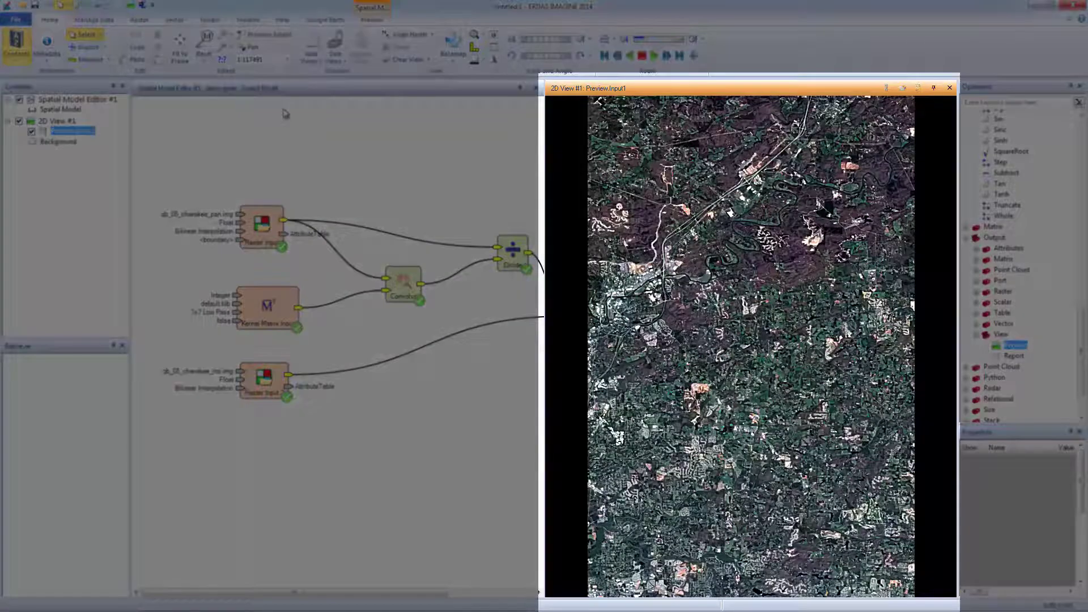
left_click(297, 95)
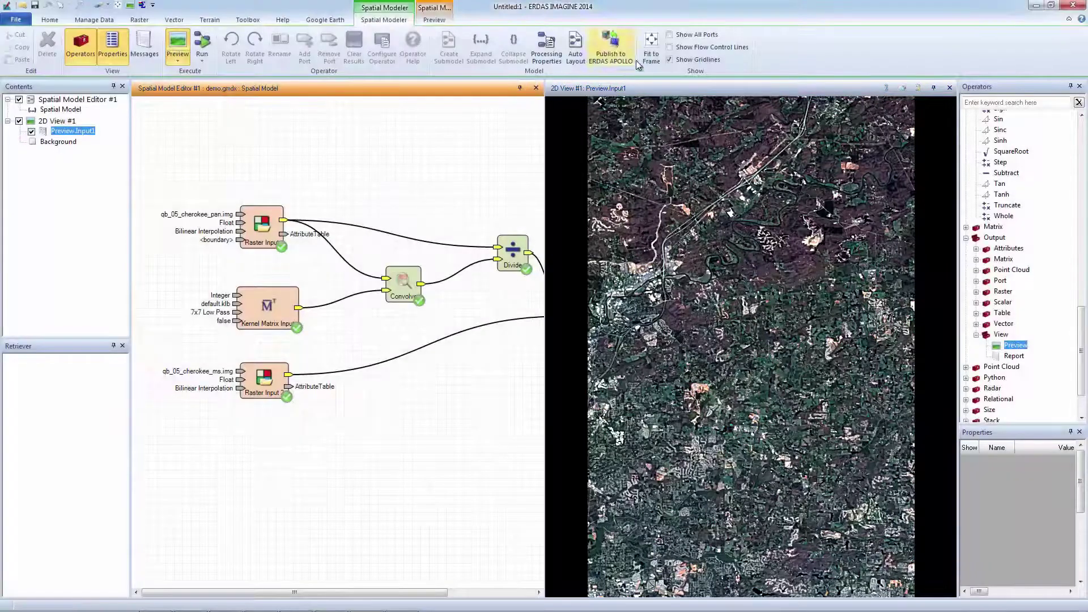
left_click(651, 50)
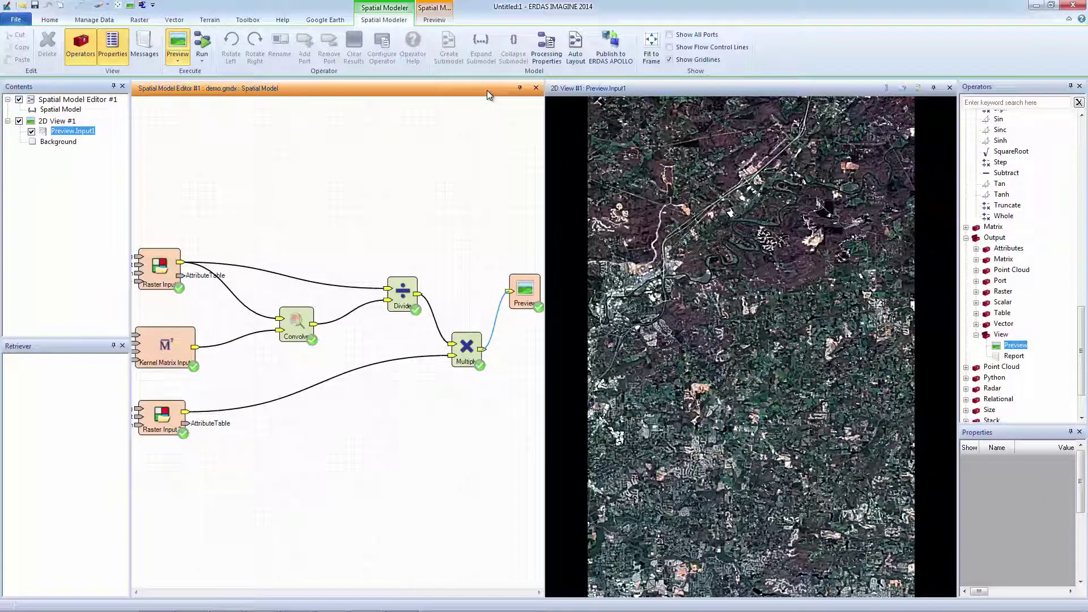
- Box-zoom the preview view onto the housing area beside the highway
left_click(648, 89)
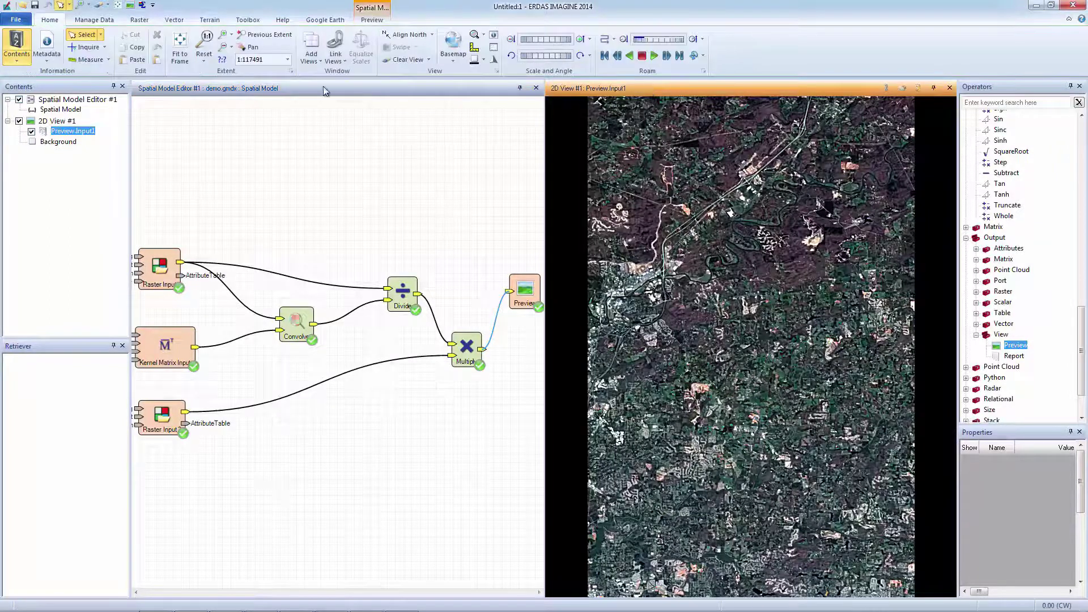
left_click(225, 36)
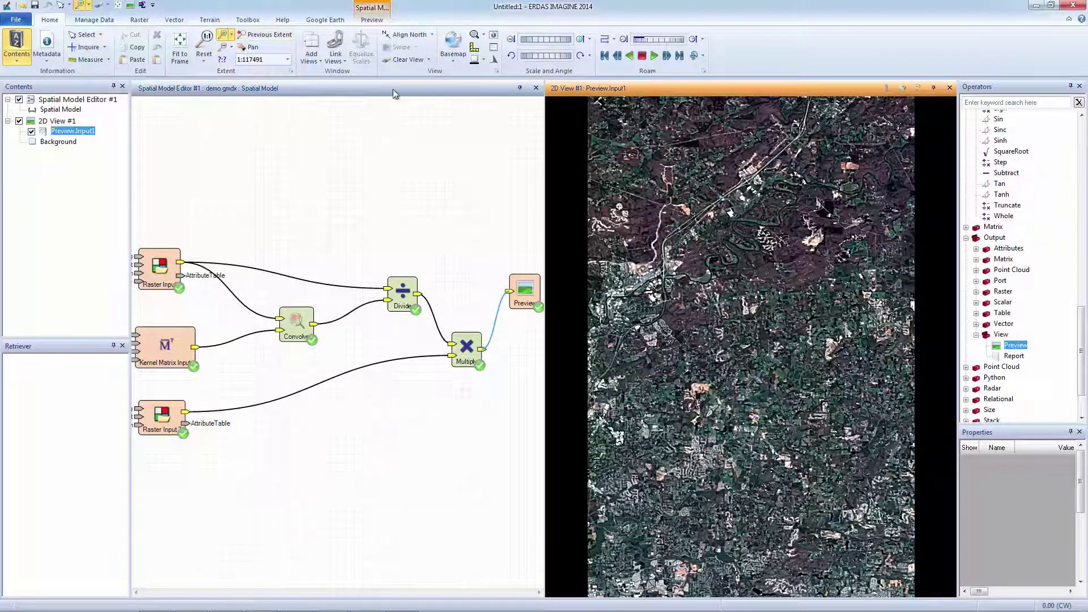
left_click(657, 321)
left_click_drag(657, 321, 693, 355)
left_click_drag(626, 198, 805, 371)
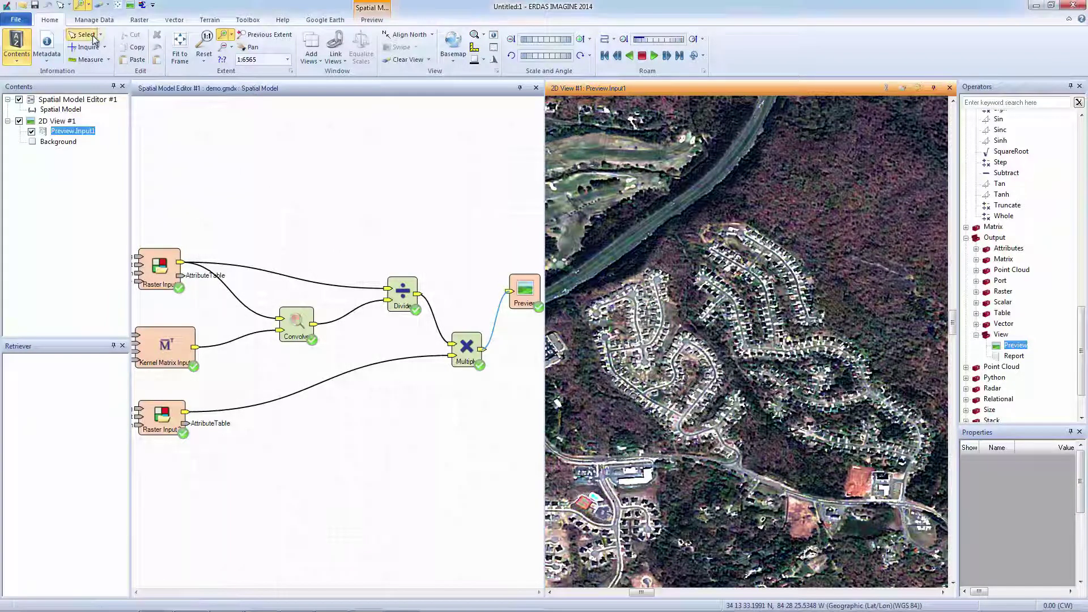
left_click(349, 94)
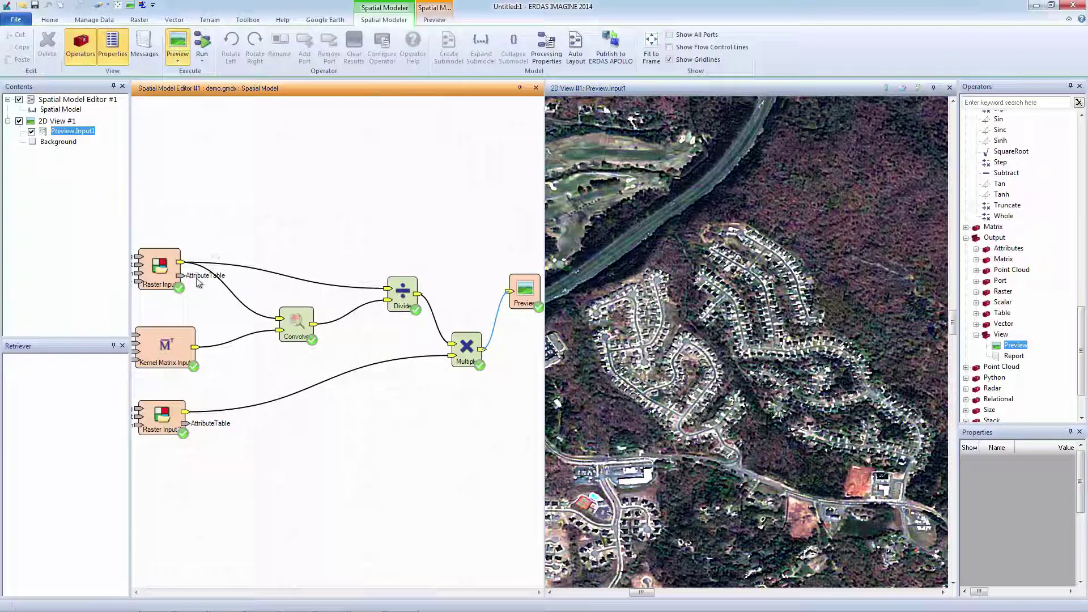
- Change the Kernel Matrix Input's KernelName to 3x3 Low Pass to refresh the preview
left_click(178, 343)
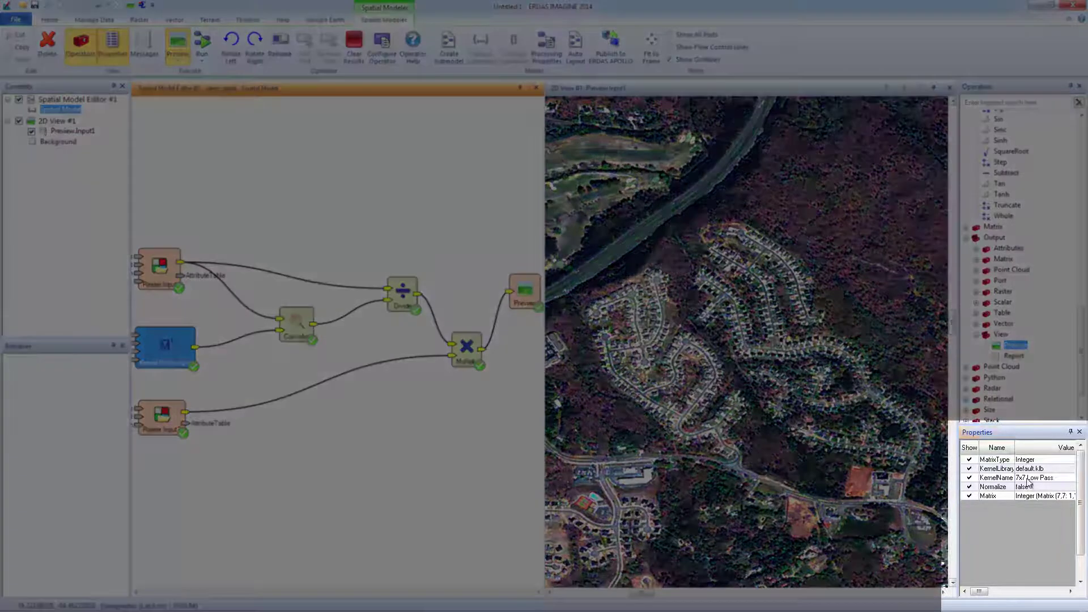
left_click(1028, 478)
key("Home")
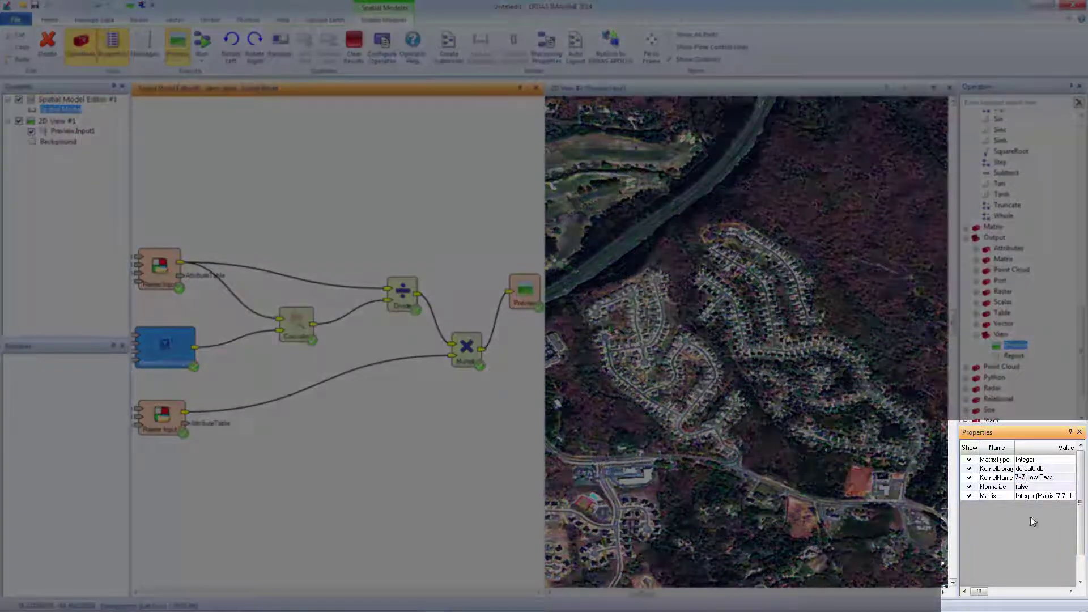
key("Delete")
key("Delete")
key("Delete")
type("3x3")
key("Tab")
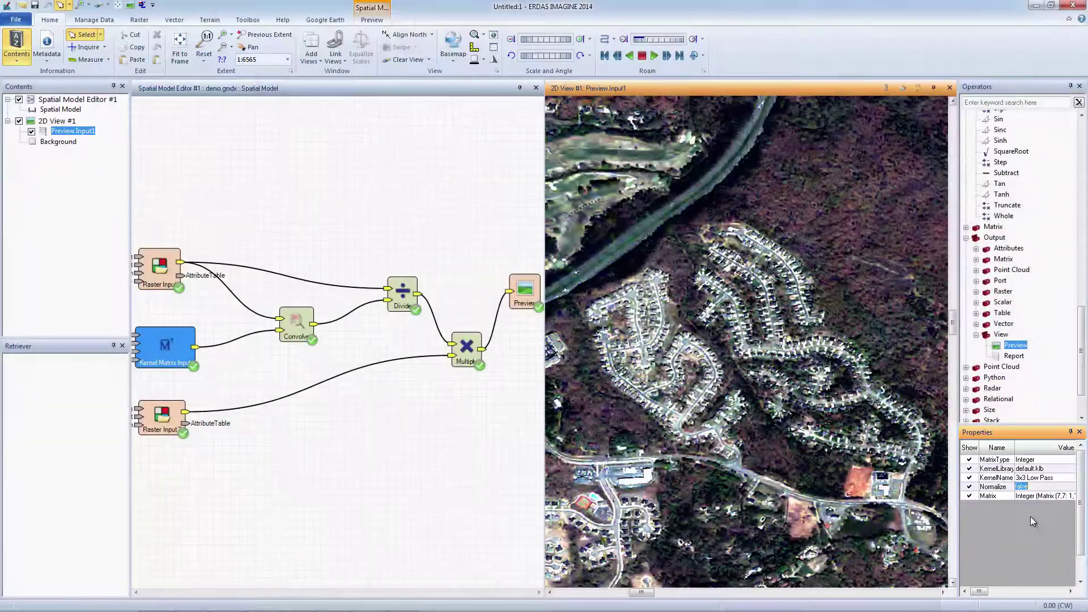
- Switch the kernel to 5x5 Low Pass and compare the preview
left_click(1027, 478)
double_click(1027, 477)
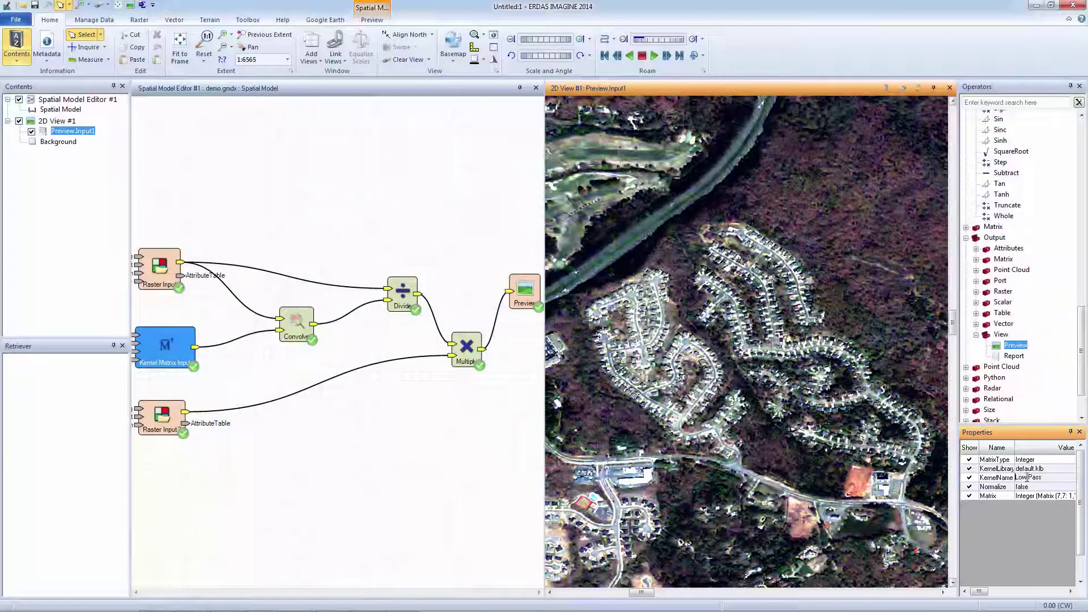
type("5x5")
key("Tab")
- Set the kernel back to 7x7 Low Pass
left_click(1027, 478)
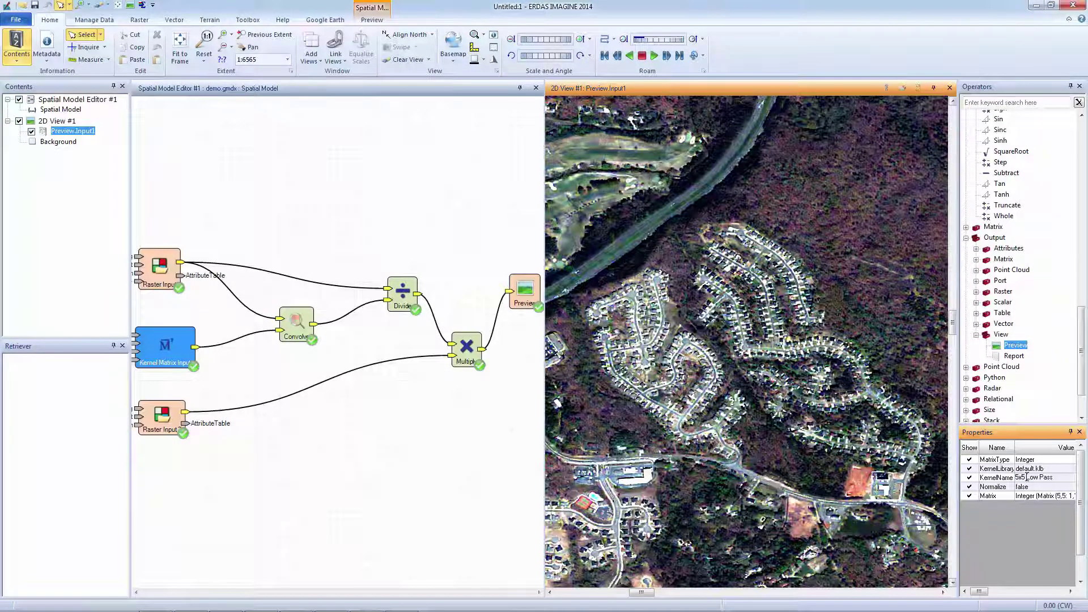
key("BackSpace")
key("BackSpace")
key("BackSpace")
type("7x7")
key("Tab")
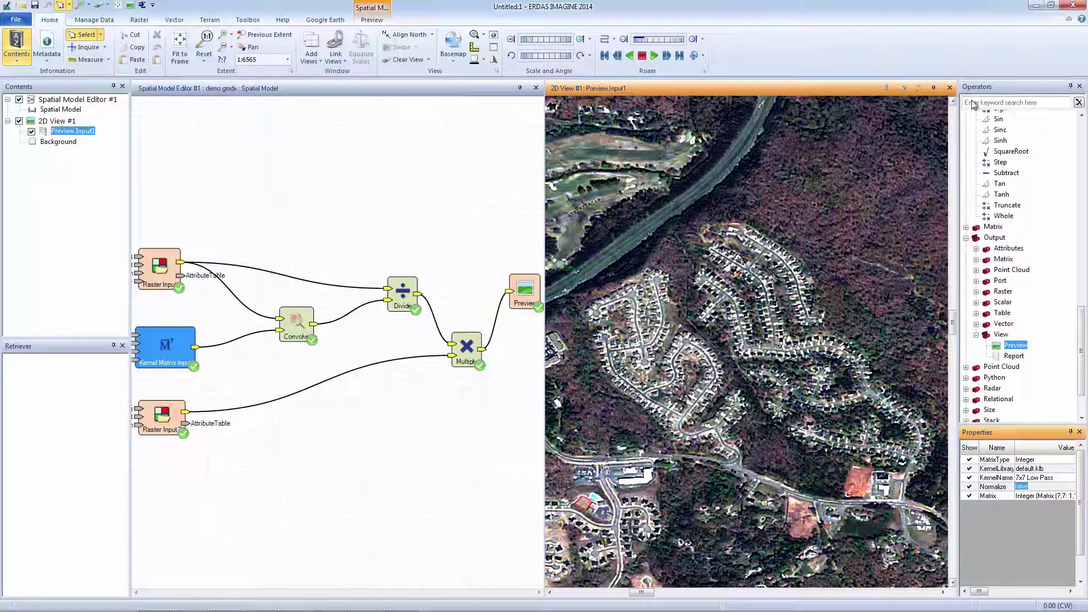
- Close the preview 2D View and fit the model graph to the editor frame
left_click(950, 87)
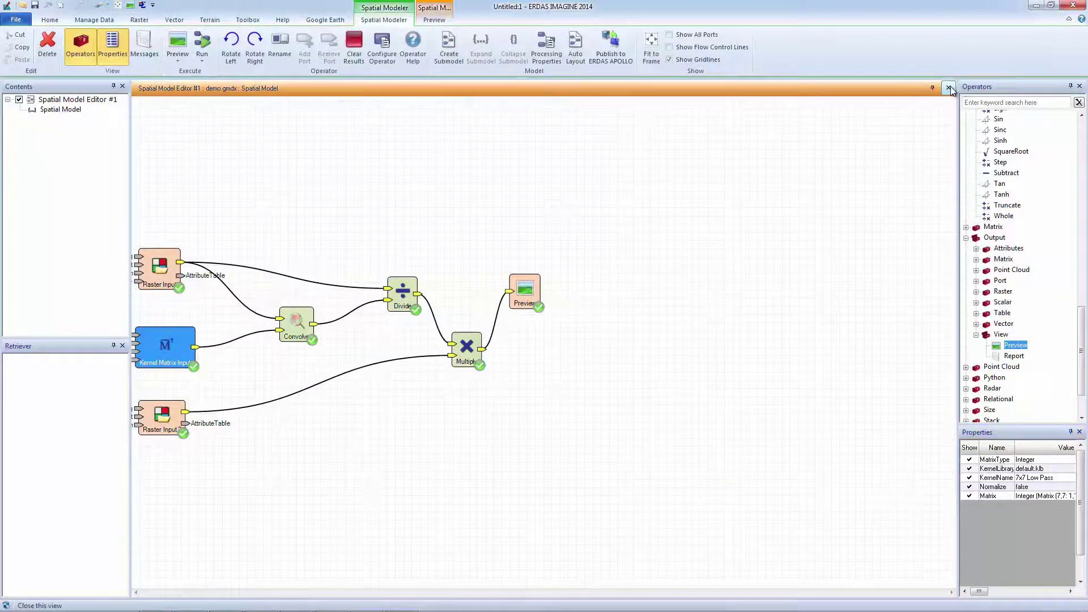
left_click(653, 42)
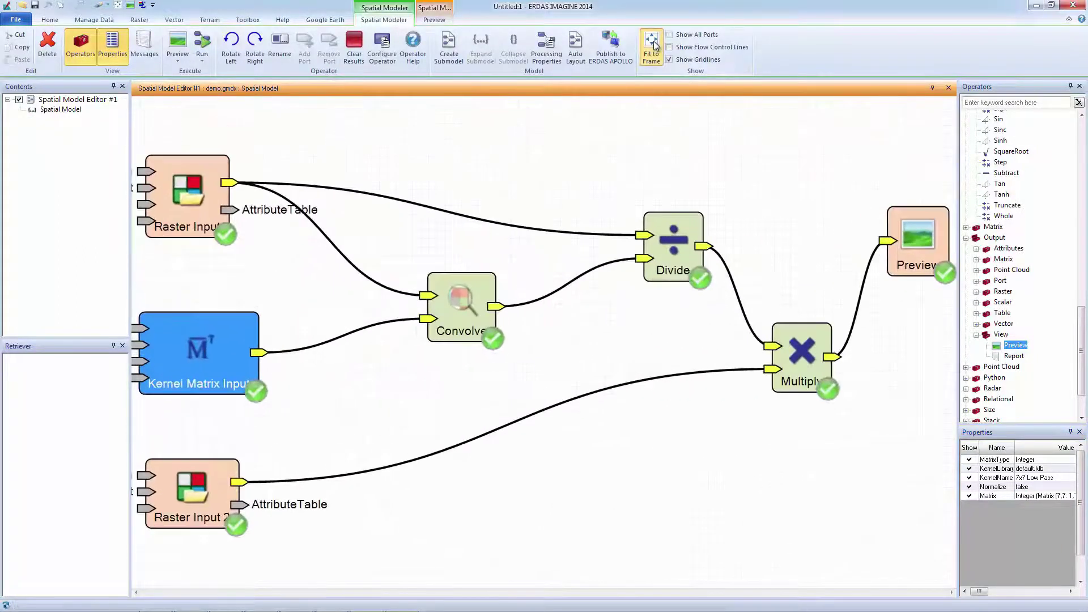
left_click(607, 339)
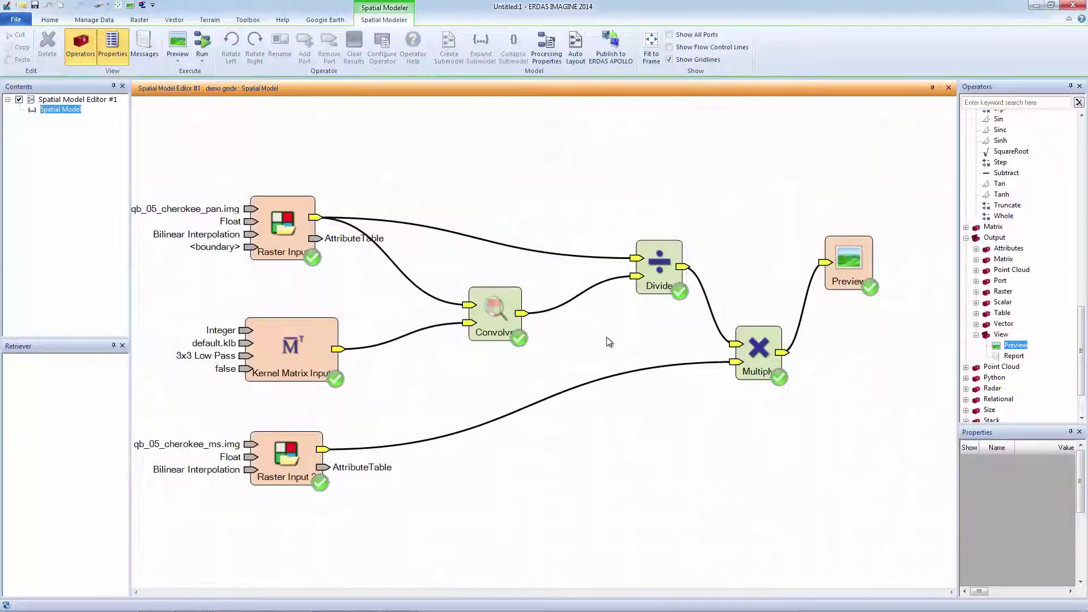
scroll(609, 342, "down", 2)
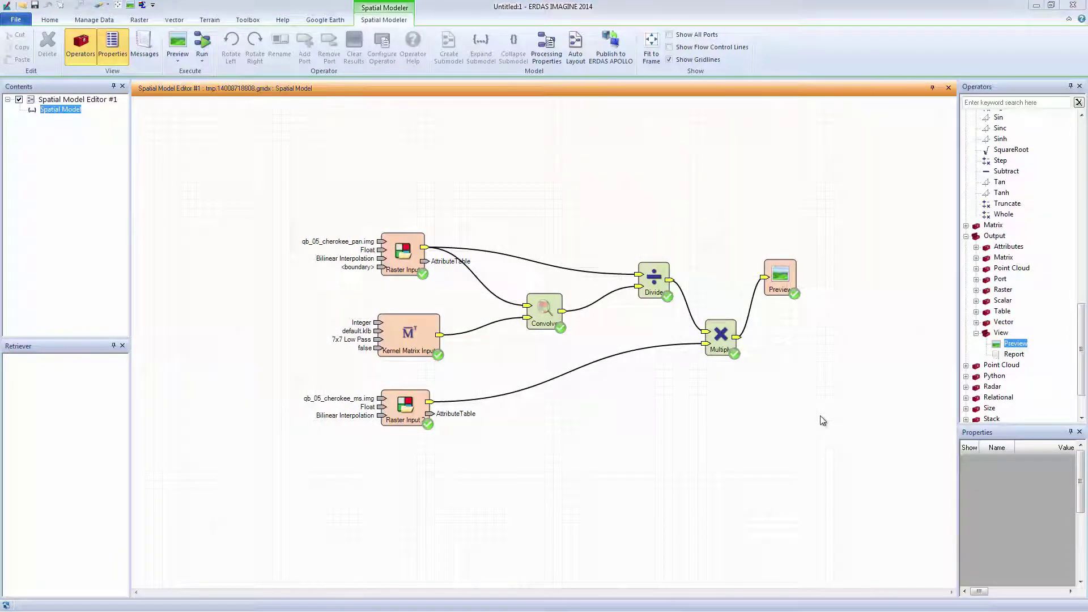
- Add a Raster Output node, connect Multiply's result to its RasterIn, and open its settings
left_click(977, 289)
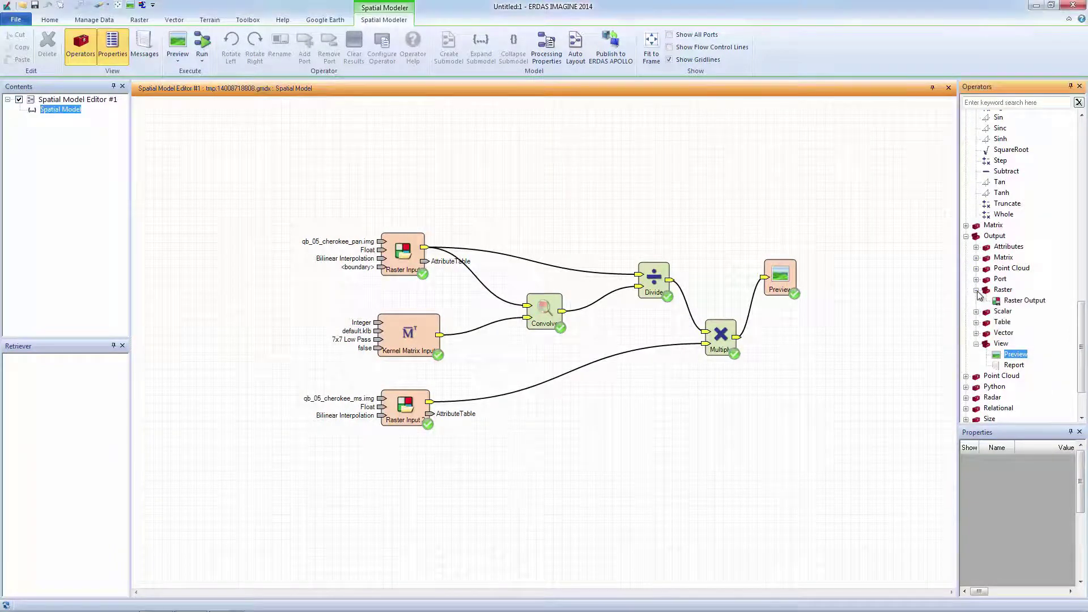
left_click_drag(1009, 301, 824, 367)
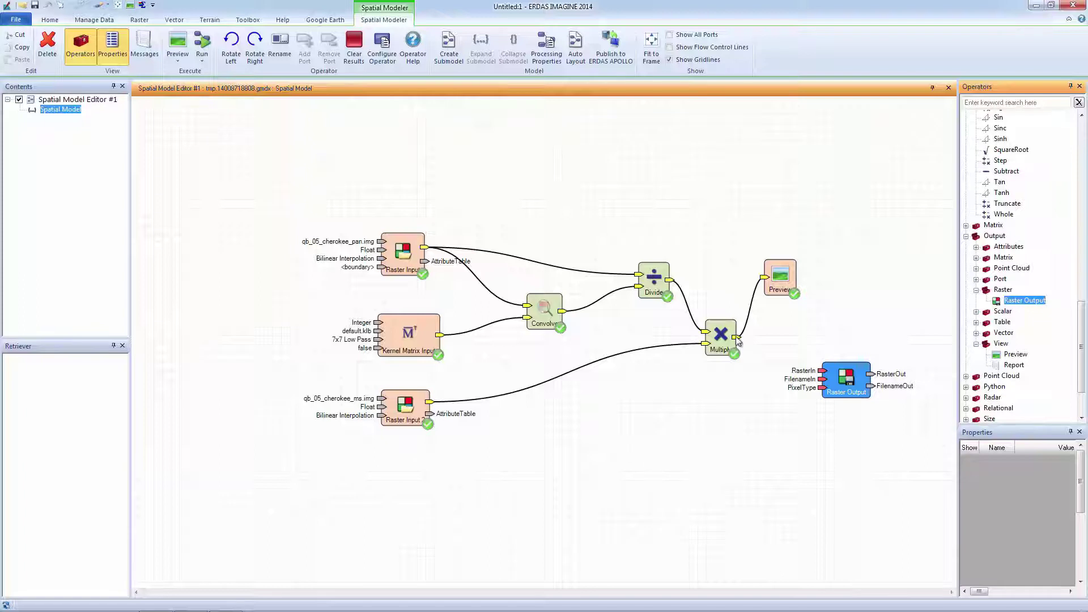
left_click_drag(736, 338, 823, 372)
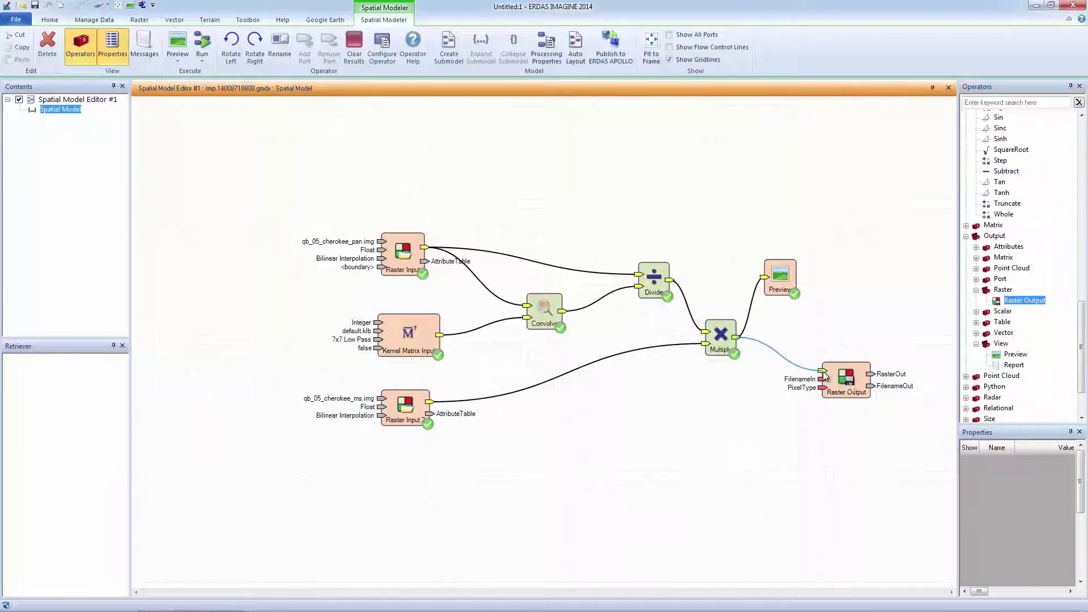
double_click(859, 377)
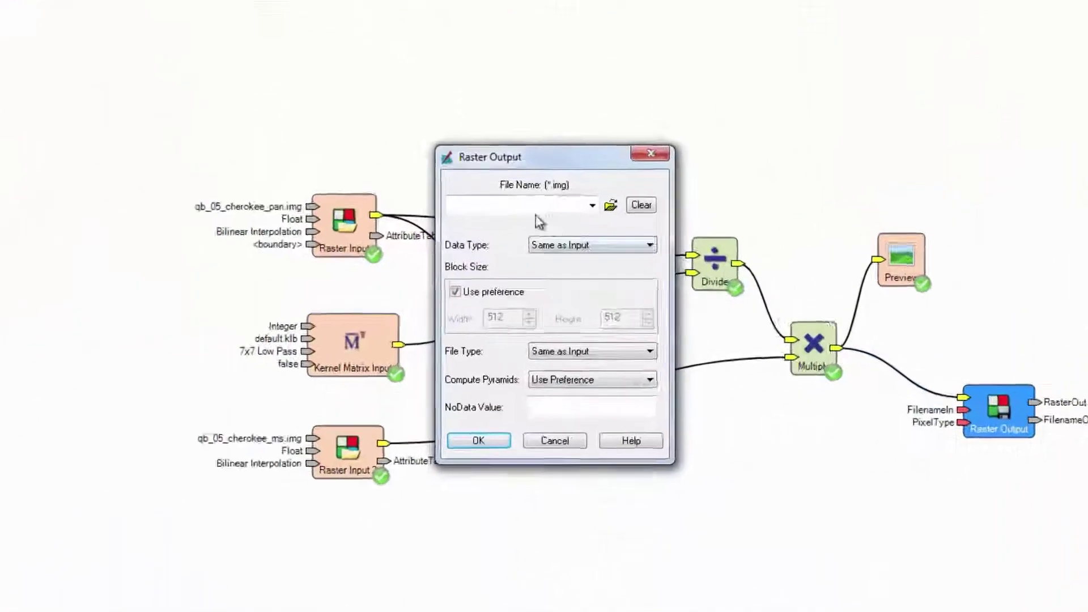
- Name the output resmerge.img with Float 64 Bit data type and Continuous file type, and confirm
type("res")
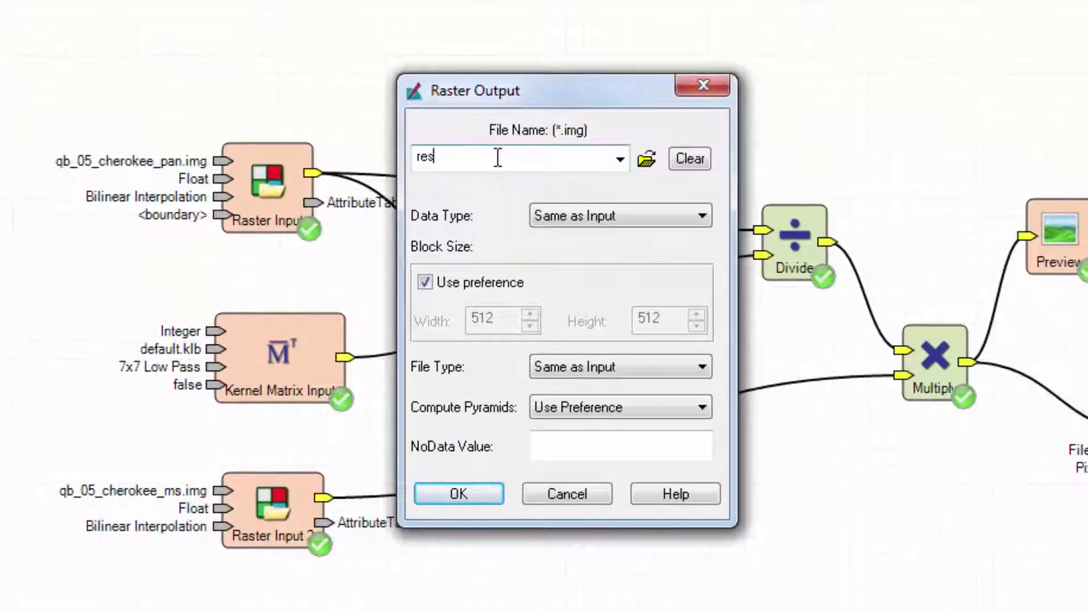
type("merge.img")
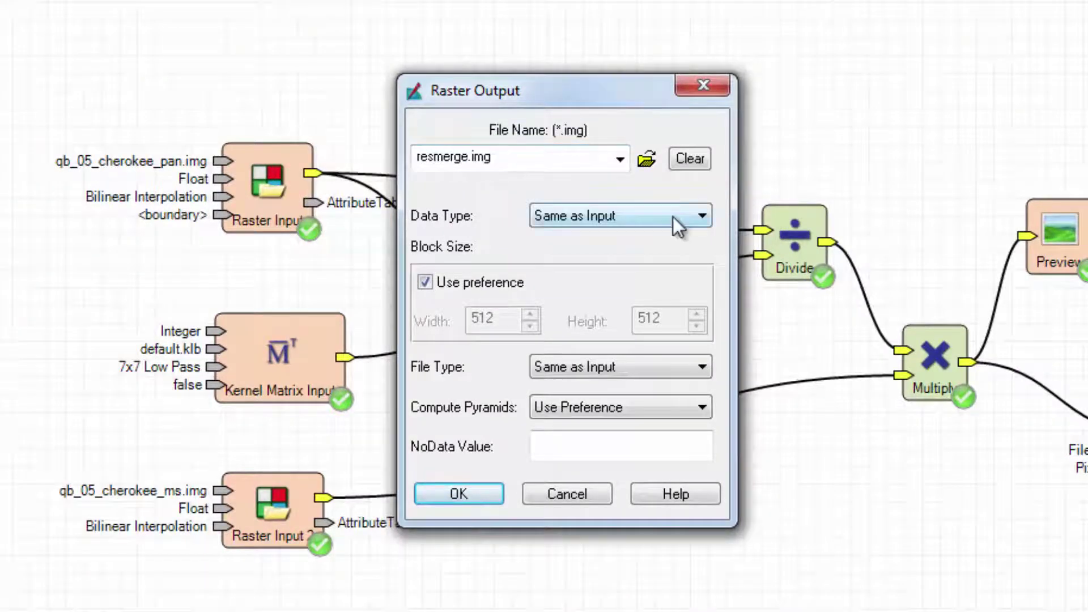
left_click(673, 216)
left_click(651, 407)
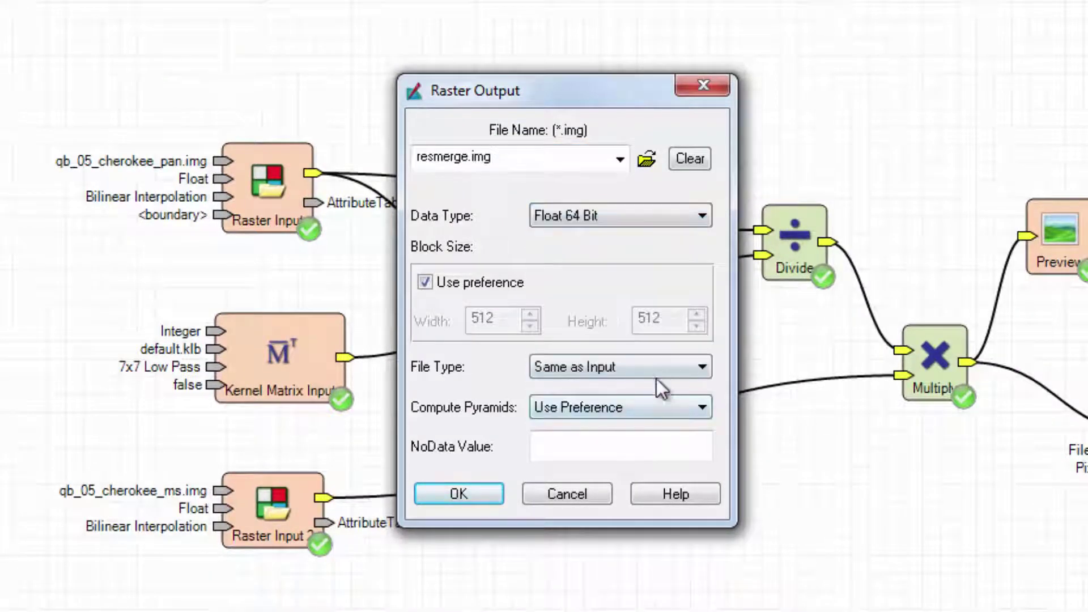
left_click(657, 368)
left_click(669, 421)
left_click(494, 492)
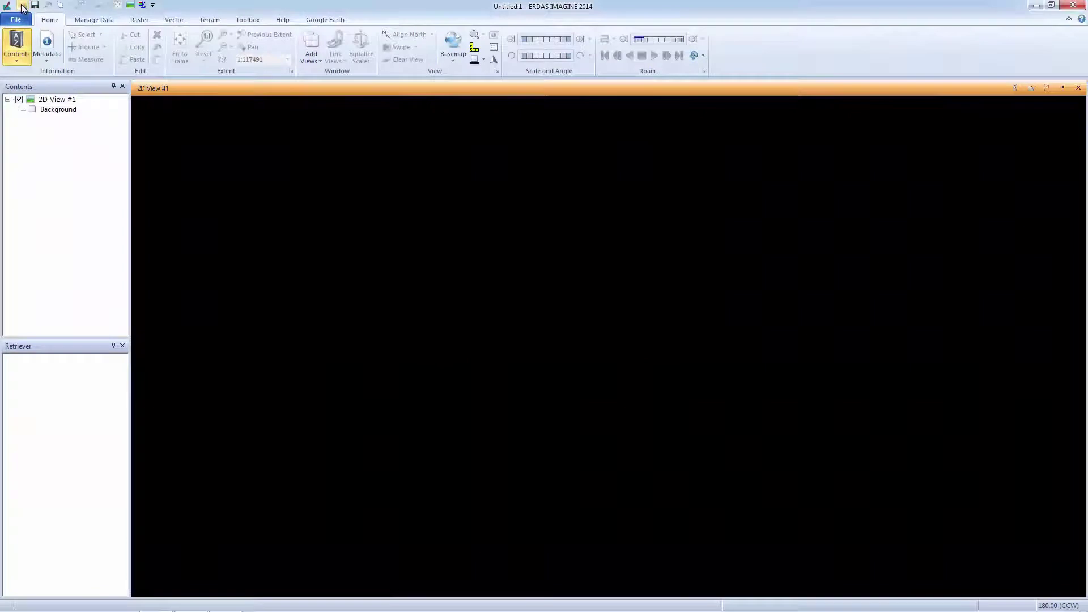
- Load outputs/resmerge.img from the recent files list into the 2D View
left_click(23, 6)
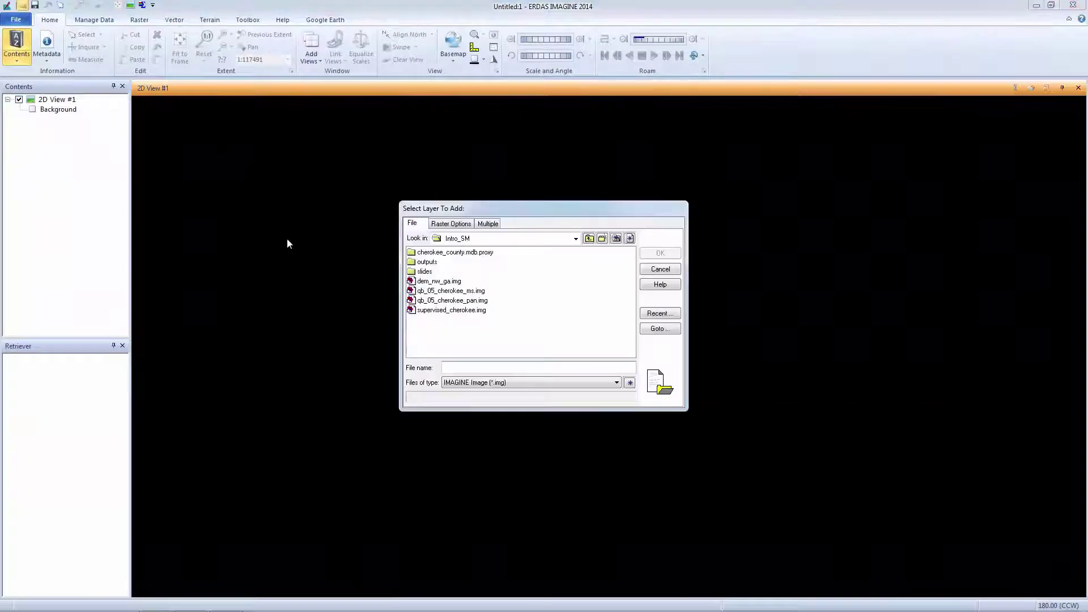
left_click(642, 313)
left_click(549, 290)
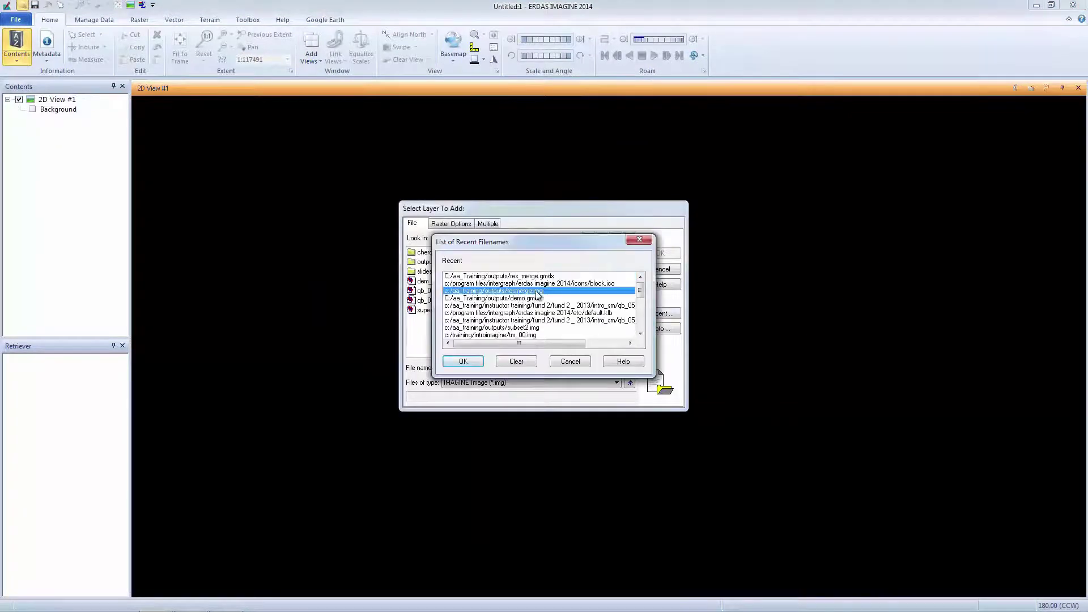
left_click(476, 362)
left_click(661, 254)
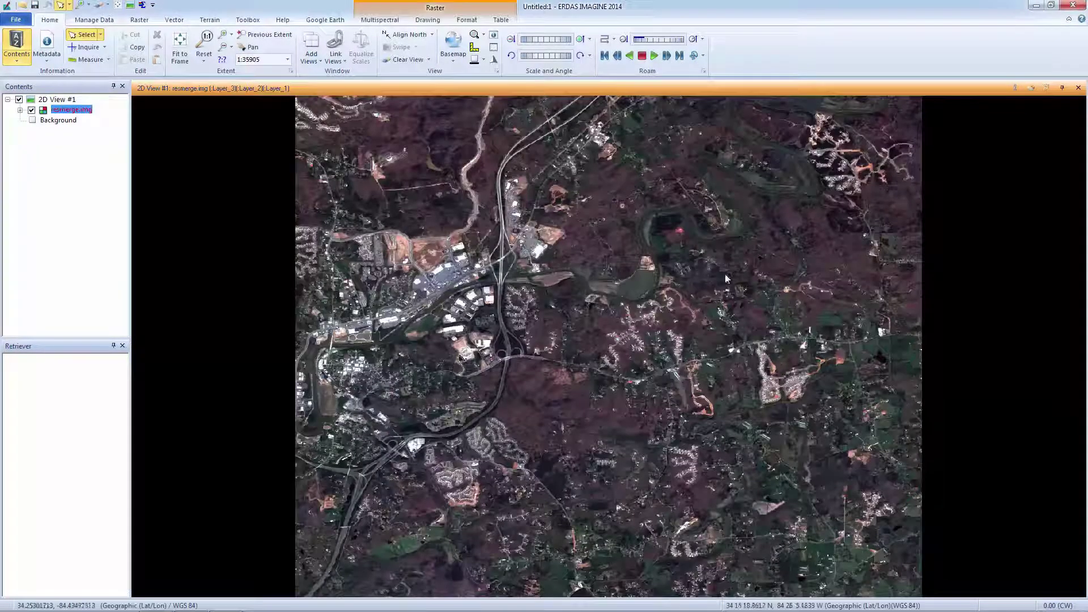